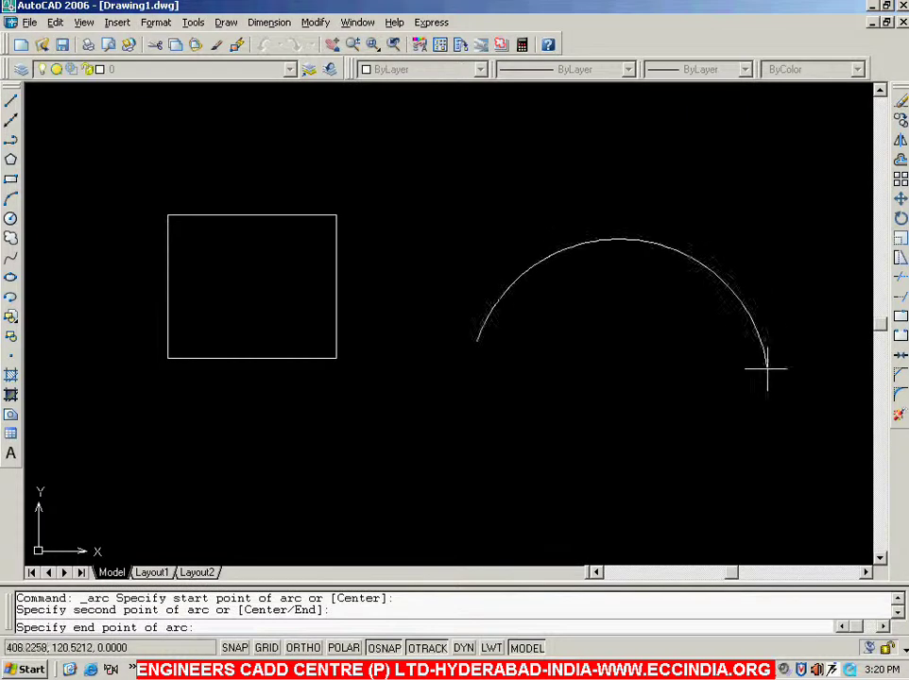
# Draw a circle by centre and radius below the arc.
pyautogui.click(11, 219)
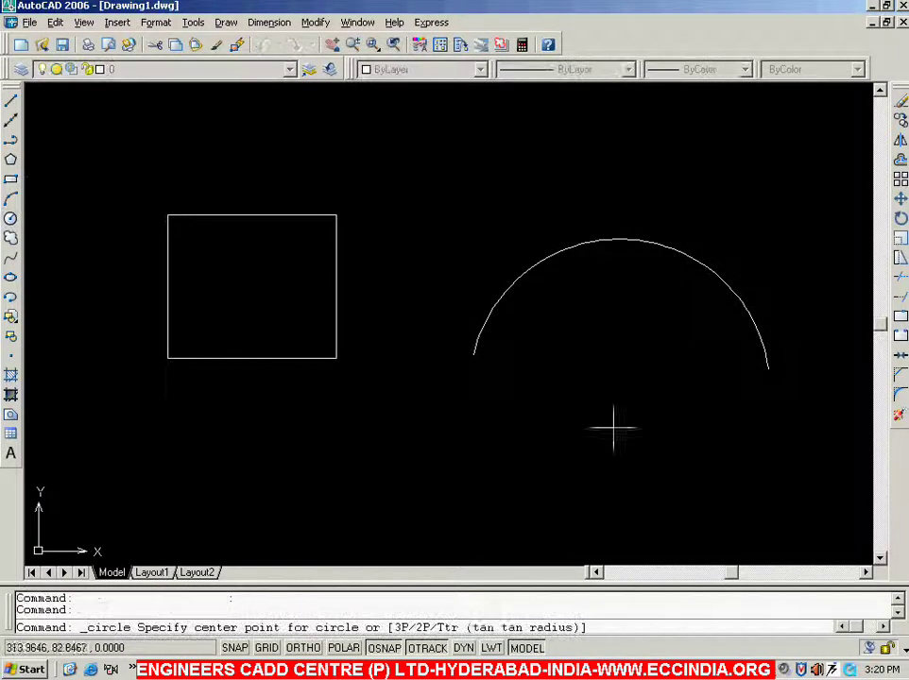
pyautogui.click(636, 516)
pyautogui.click(704, 470)
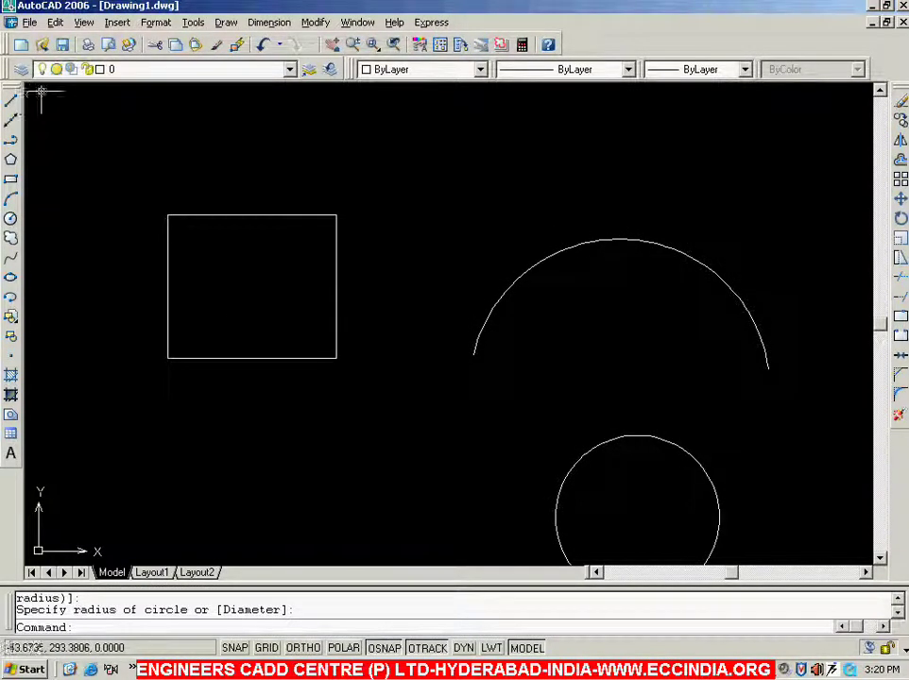
# Draw a single diagonal line about 122 units long at 322° below the rectangle and end the Line command.
pyautogui.click(11, 99)
pyautogui.click(159, 427)
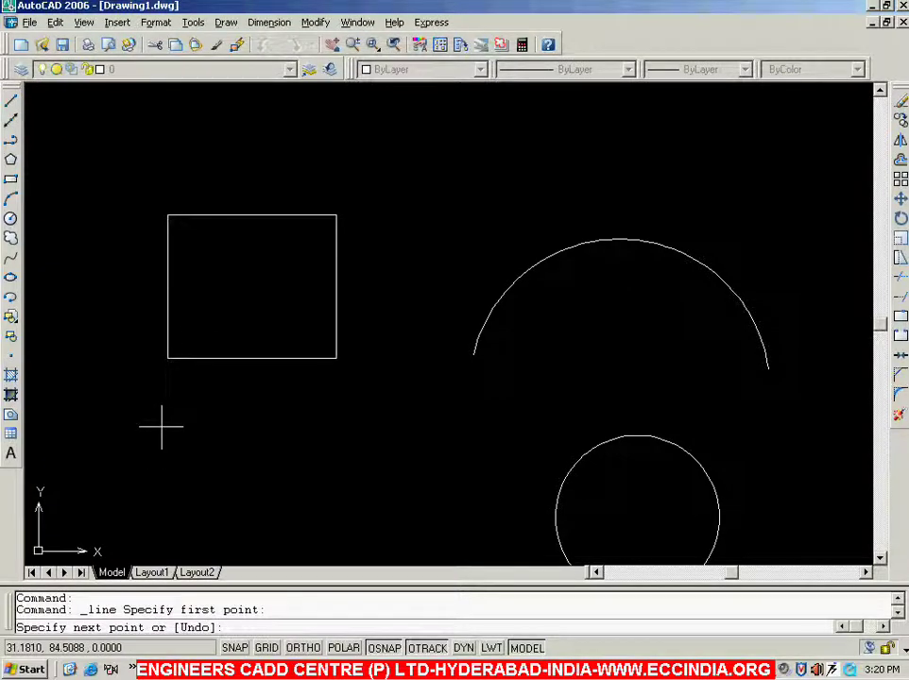
pyautogui.click(318, 544)
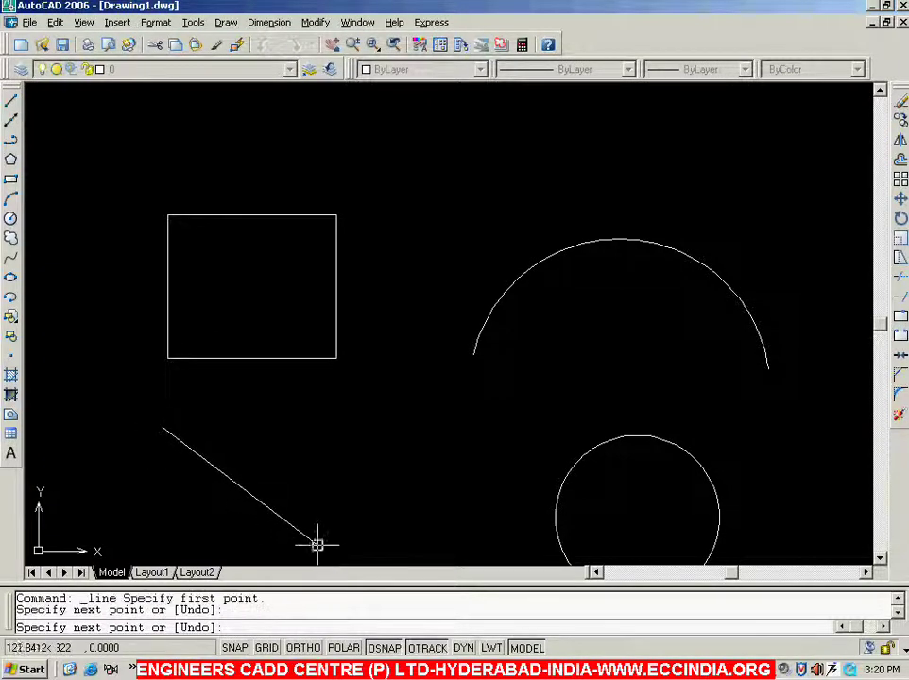
pyautogui.rightClick(385, 477)
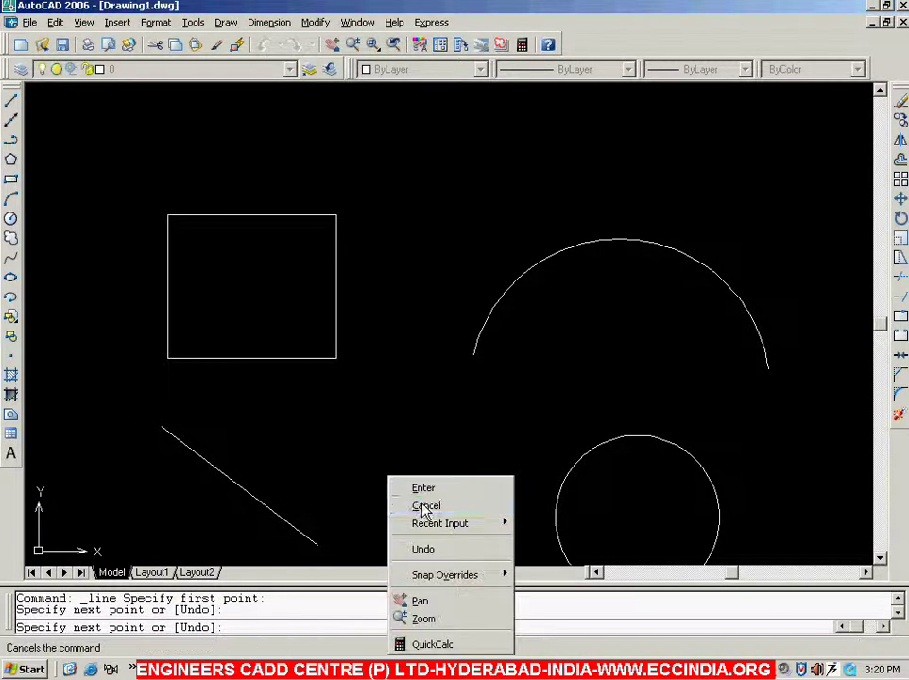
pyautogui.click(422, 506)
pyautogui.moveTo(423, 436)
pyautogui.mouseDown(button='middle')
pyautogui.moveTo(419, 420)
pyautogui.moveTo(322, 365)
pyautogui.moveTo(416, 396)
pyautogui.moveTo(426, 423)
pyautogui.mouseUp(button='middle')
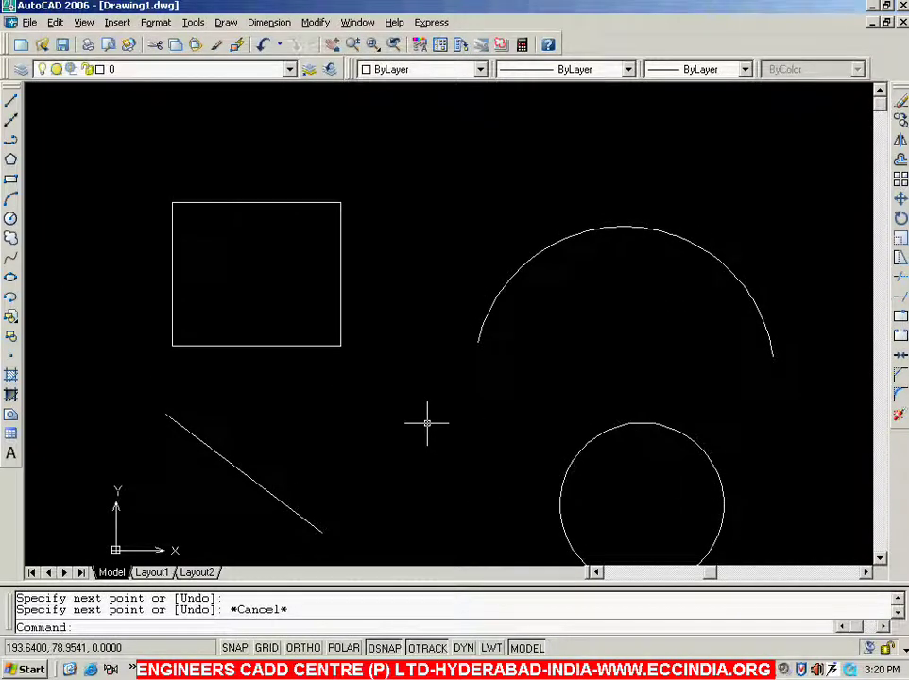
# Zoom the drawing with the All option to fit every object in the view.
pyautogui.write('z')
pyautogui.press('Return')
pyautogui.write('A')
pyautogui.press('Return')
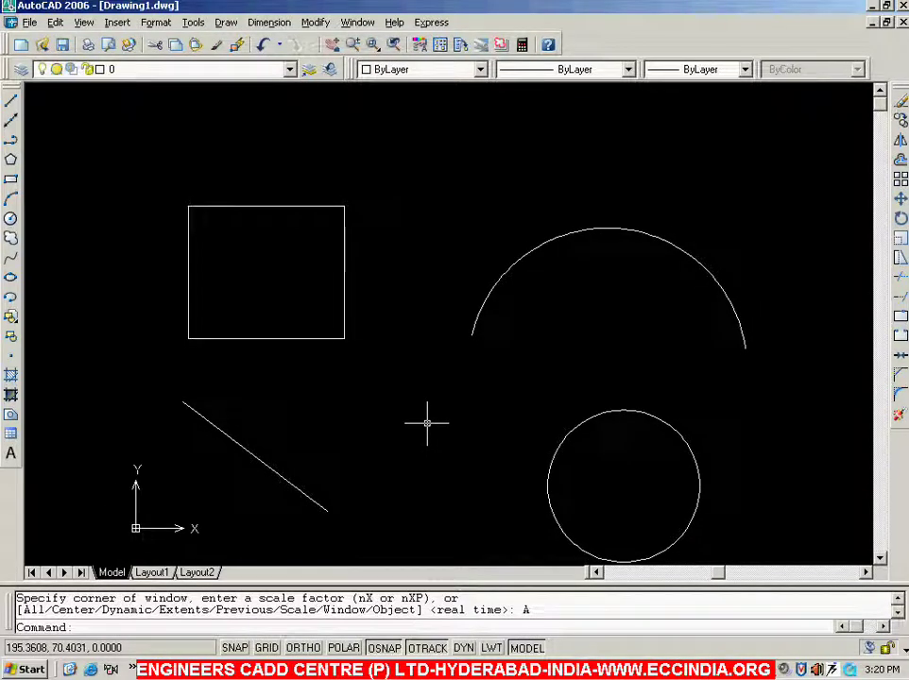
# Start Zoom with the Dynamic option and shrink the view box to about half the drawing's width.
pyautogui.write('Z')
pyautogui.press('Return')
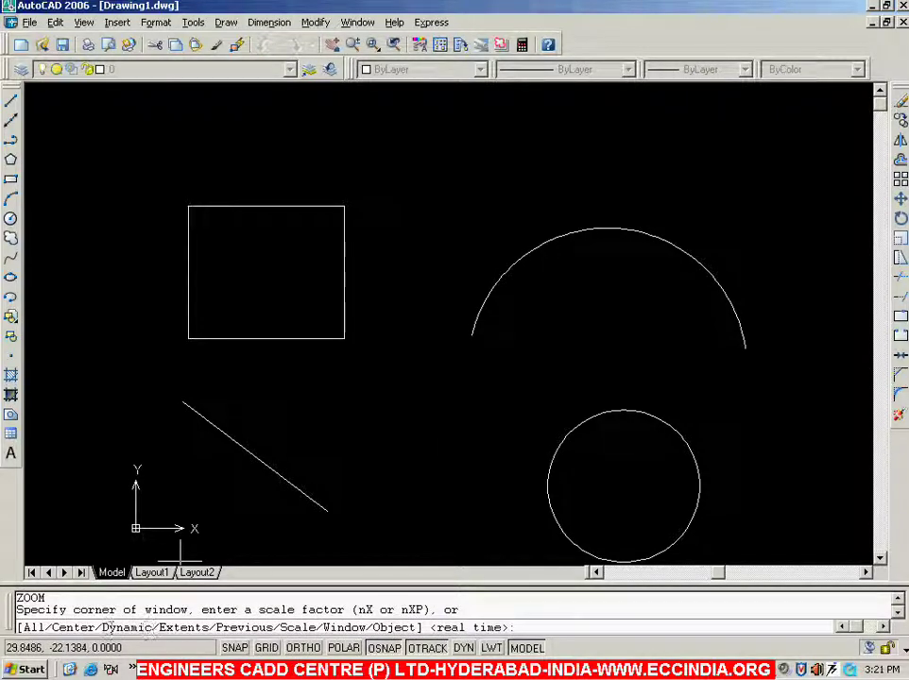
pyautogui.write('D')
pyautogui.press('Return')
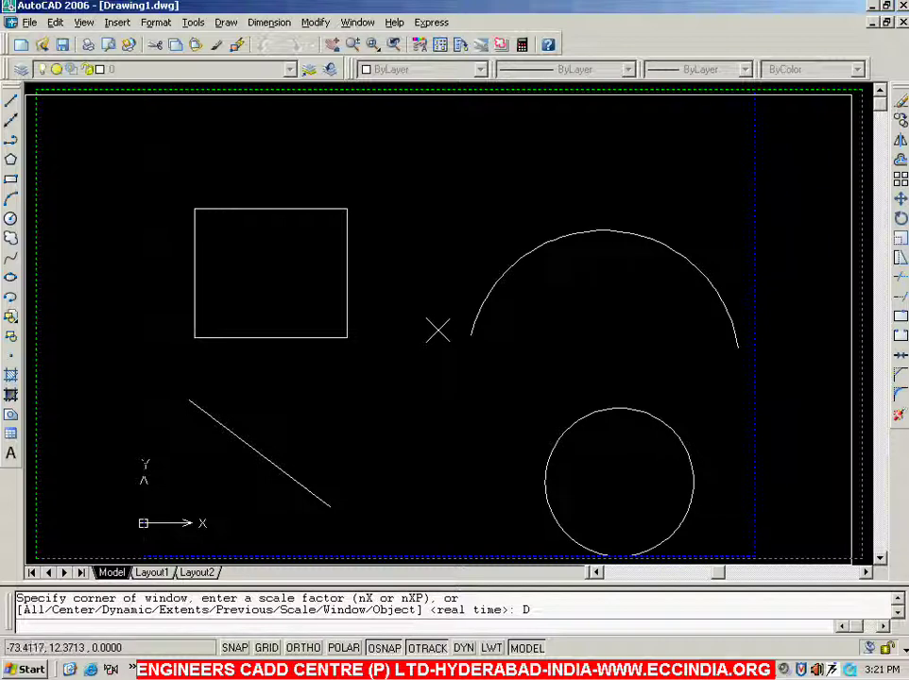
pyautogui.click(437, 330)
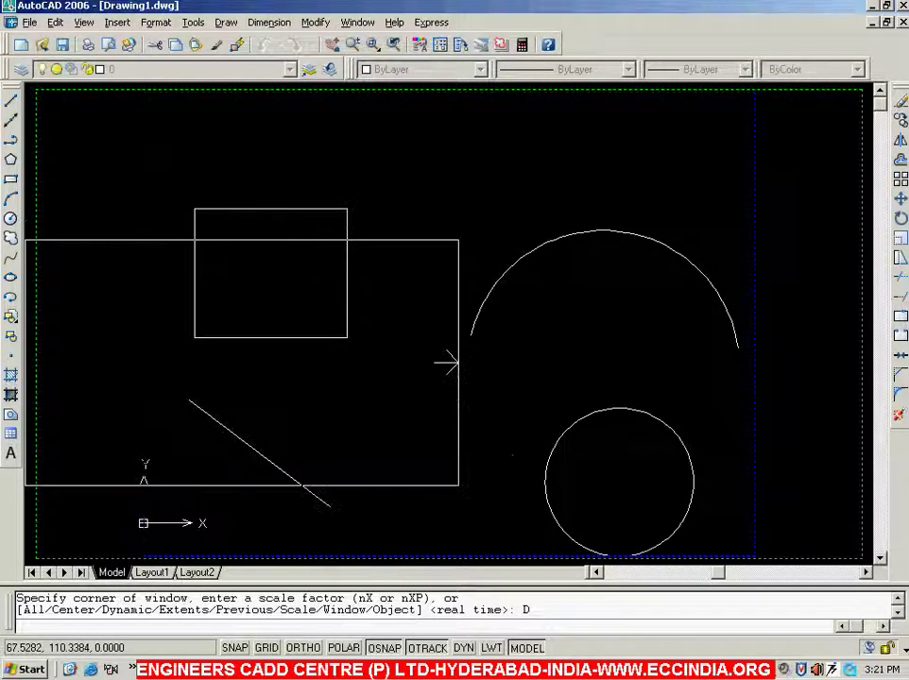
pyautogui.click(458, 362)
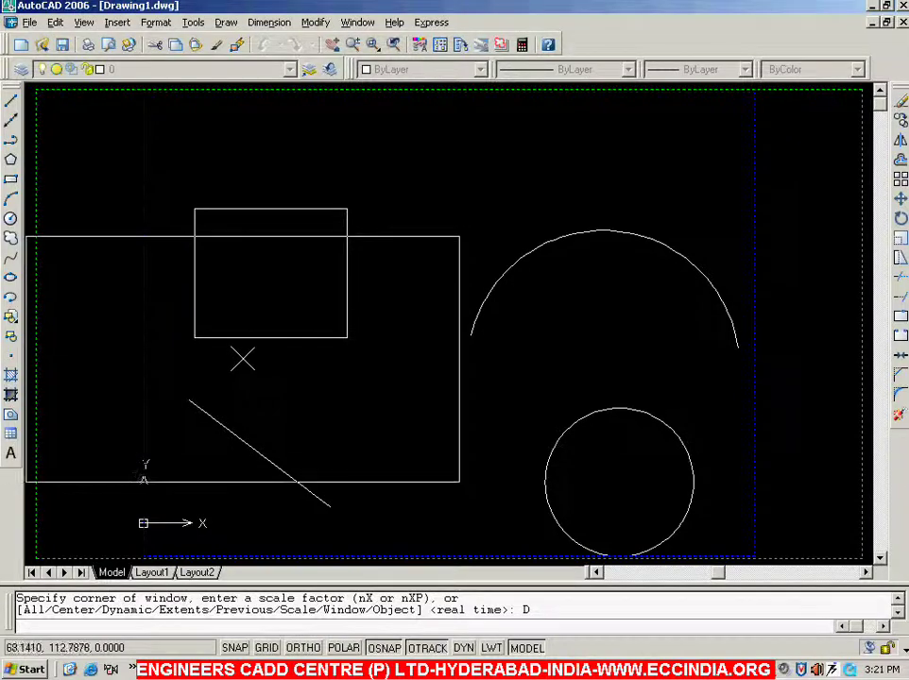
# Move the dynamic view box over the rectangle and reduce its size in several passes.
pyautogui.click(305, 281)
pyautogui.click(378, 265)
pyautogui.click(292, 263)
pyautogui.click(370, 269)
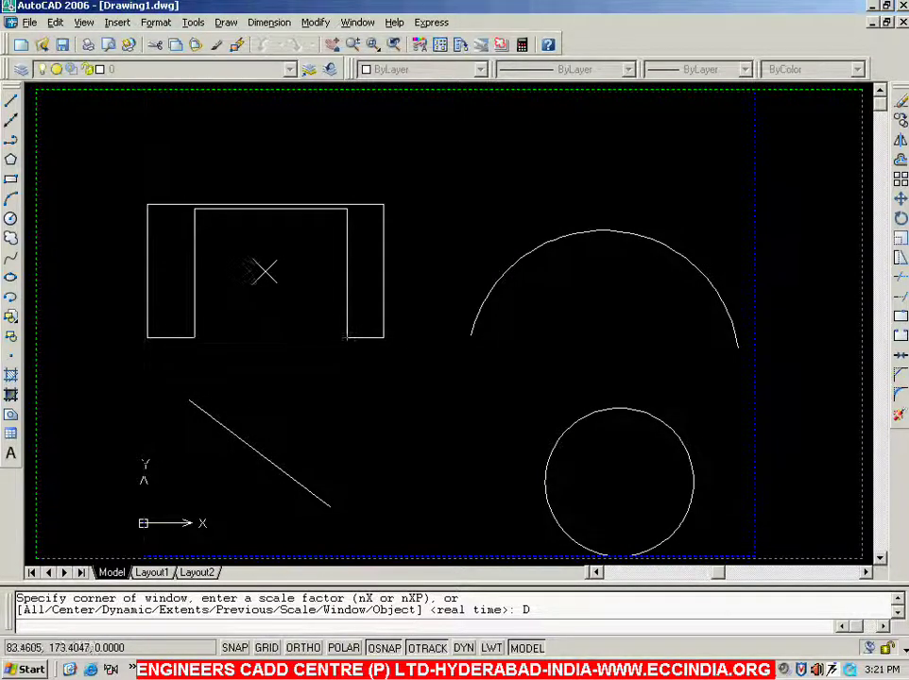
pyautogui.click(291, 288)
pyautogui.click(335, 305)
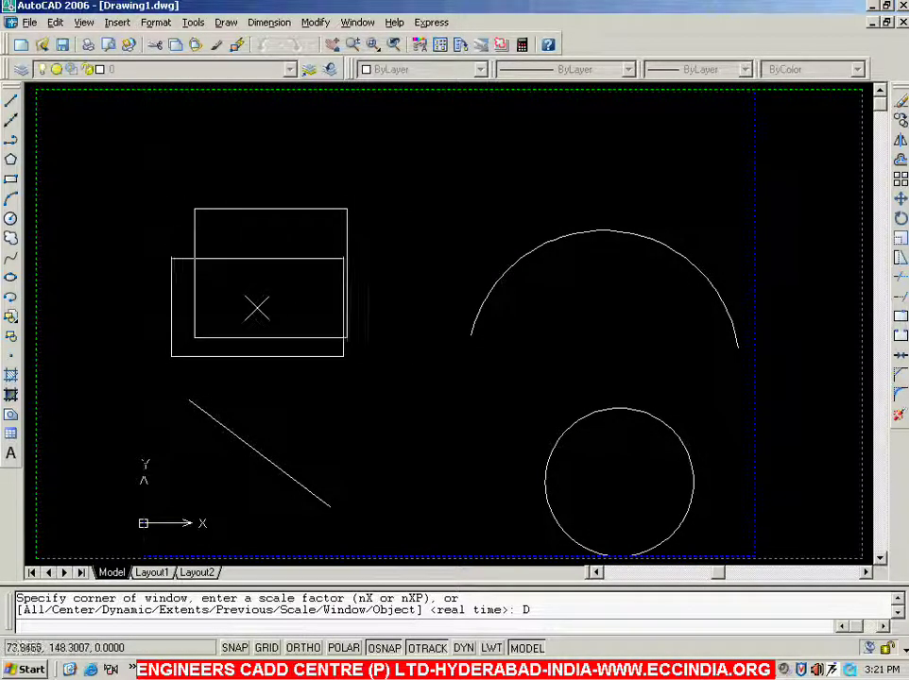
pyautogui.click(244, 315)
pyautogui.click(242, 322)
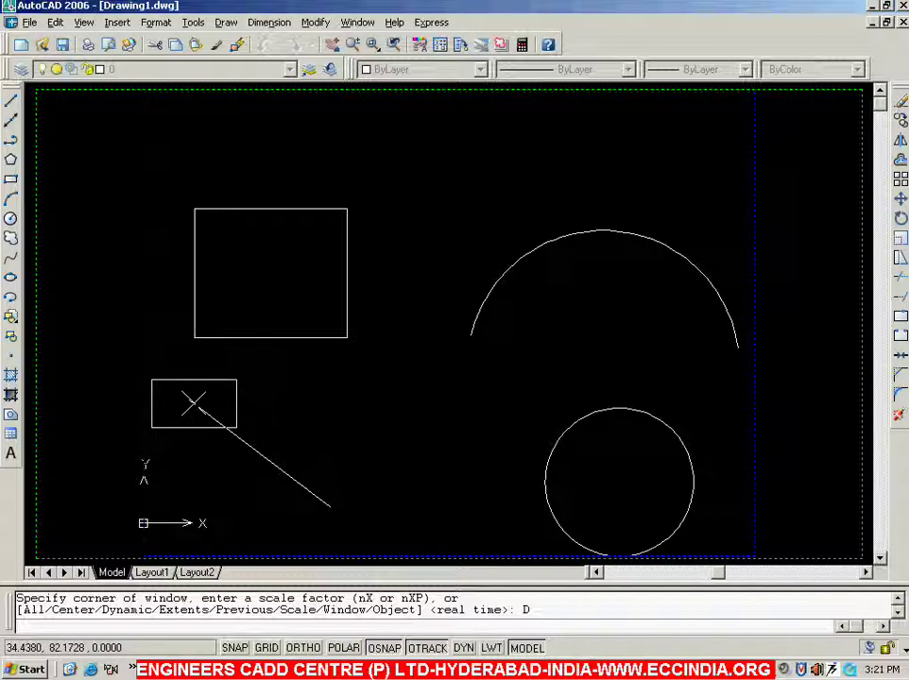
# Resize the dynamic view box around the line's ends, then zoom in on the arc's left endpoint with it.
pyautogui.click(194, 404)
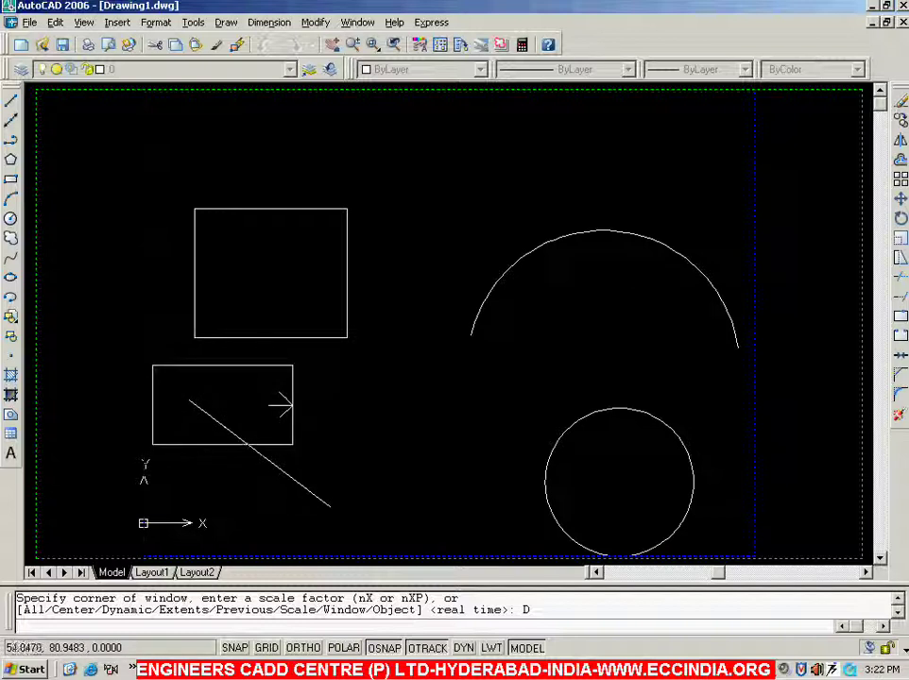
pyautogui.click(288, 406)
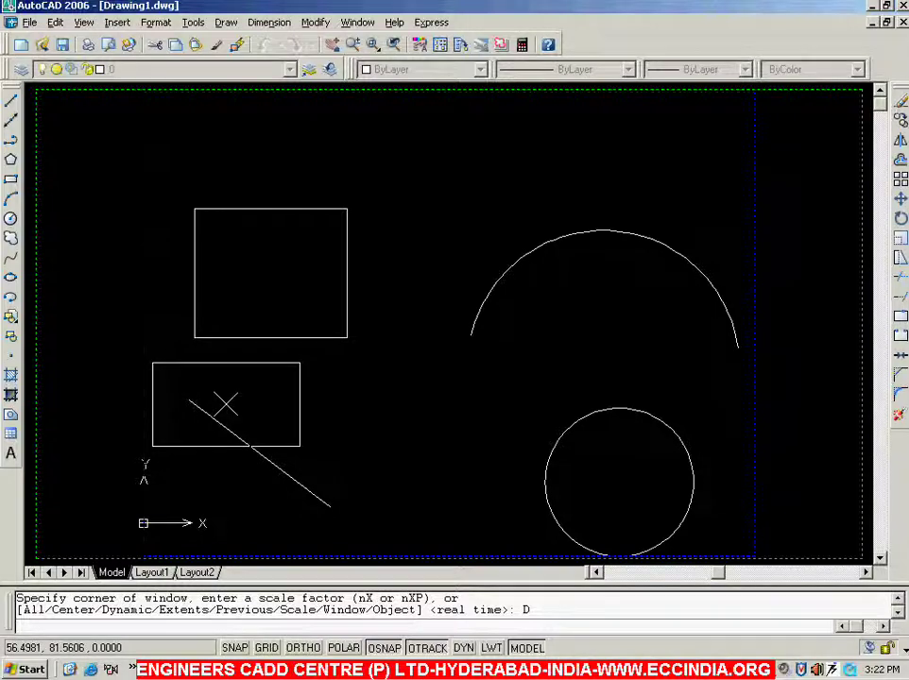
pyautogui.click(347, 494)
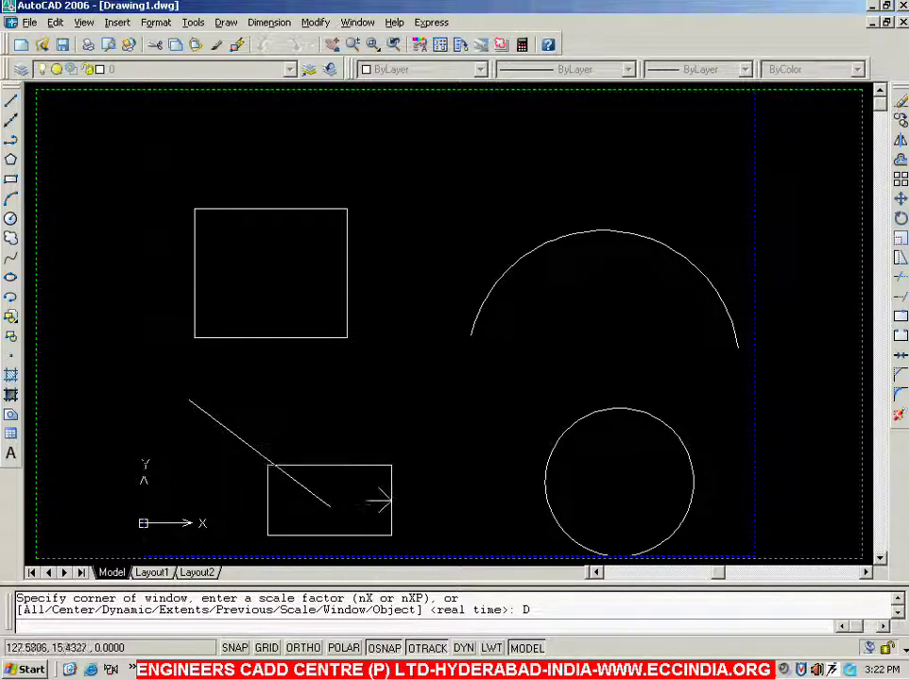
pyautogui.click(357, 502)
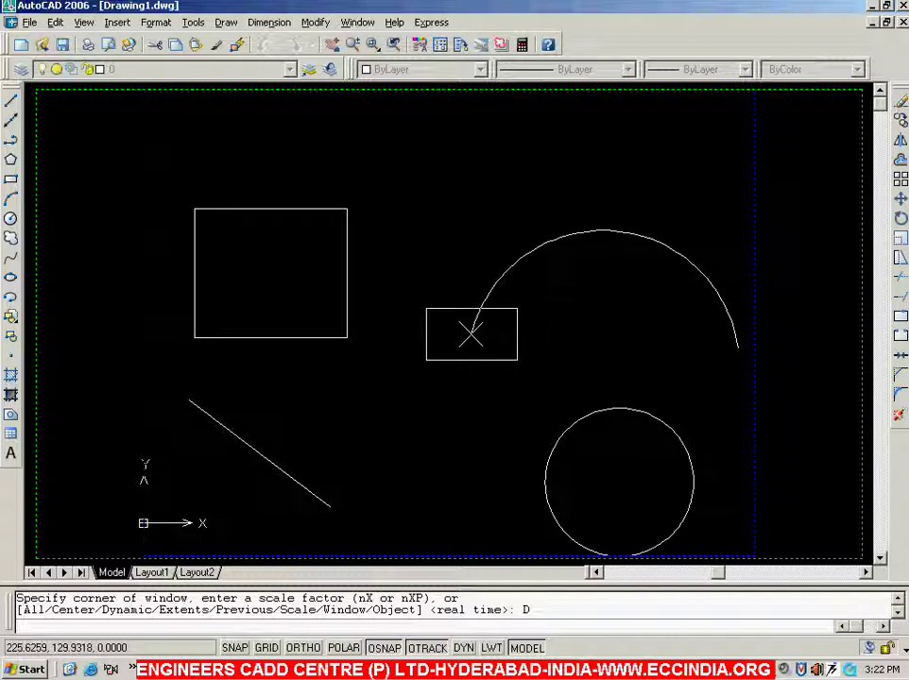
pyautogui.press('Return')
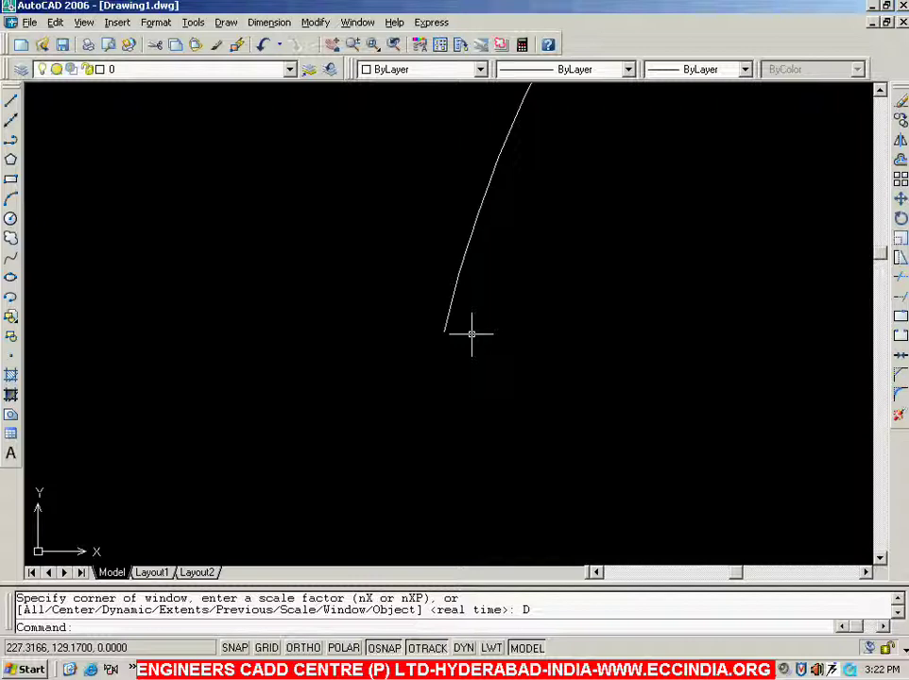
# Return from the arc close-up to the whole drawing using Zoom All.
pyautogui.write('z')
pyautogui.press('Return')
pyautogui.write('a')
pyautogui.press('Return')
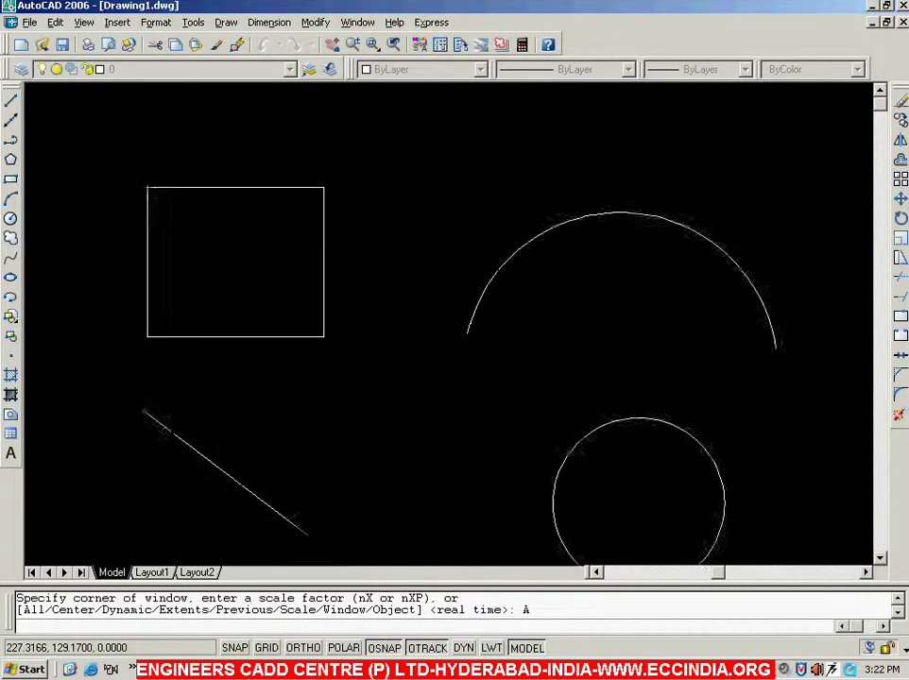
# Use Zoom Dynamic to fit the view box around the circle and zoom in on it.
pyautogui.write('z')
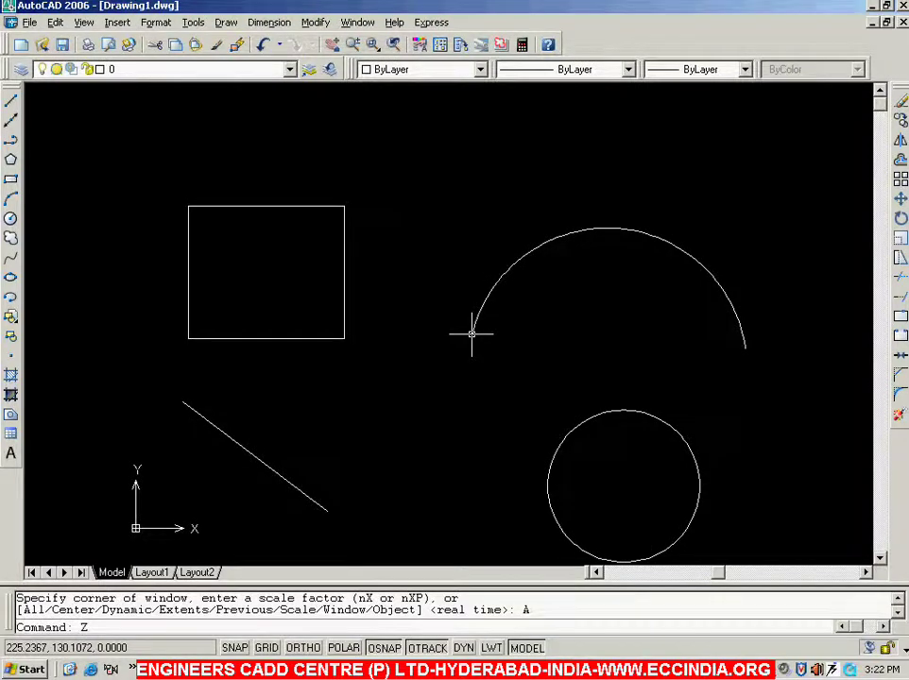
pyautogui.press('Return')
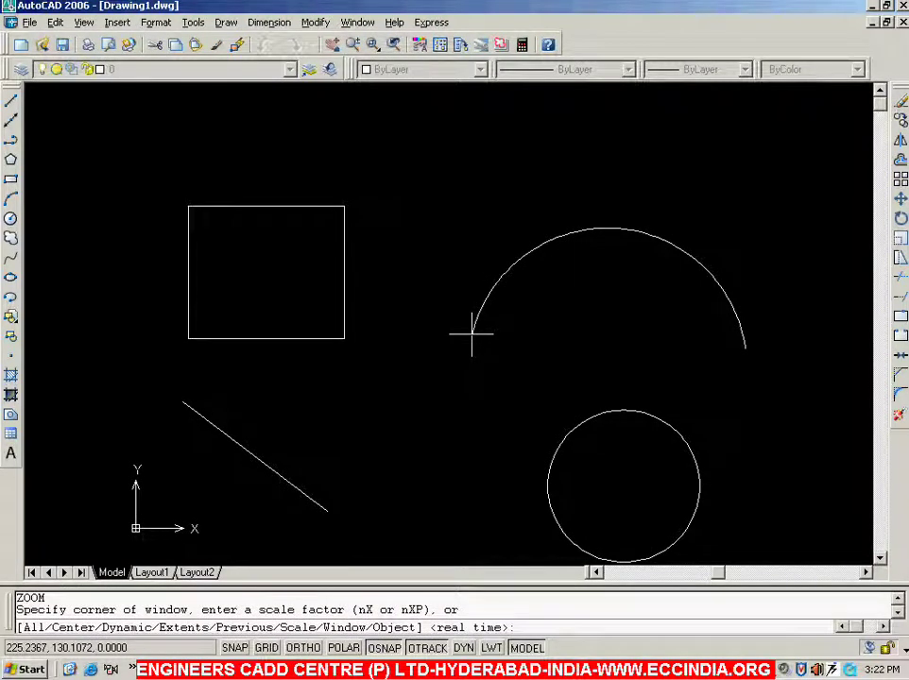
pyautogui.write('D')
pyautogui.press('Return')
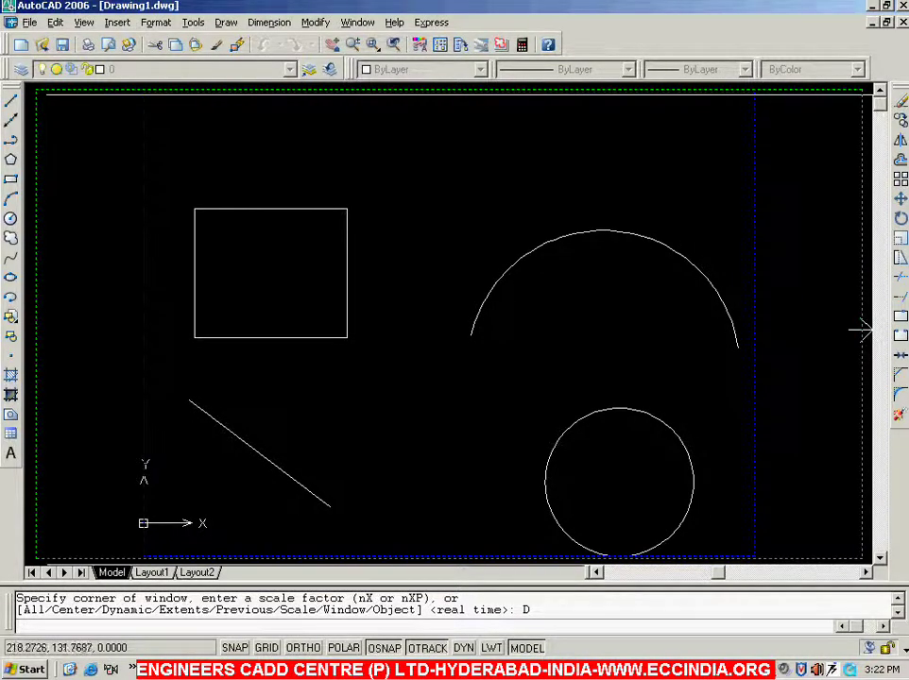
pyautogui.click(557, 355)
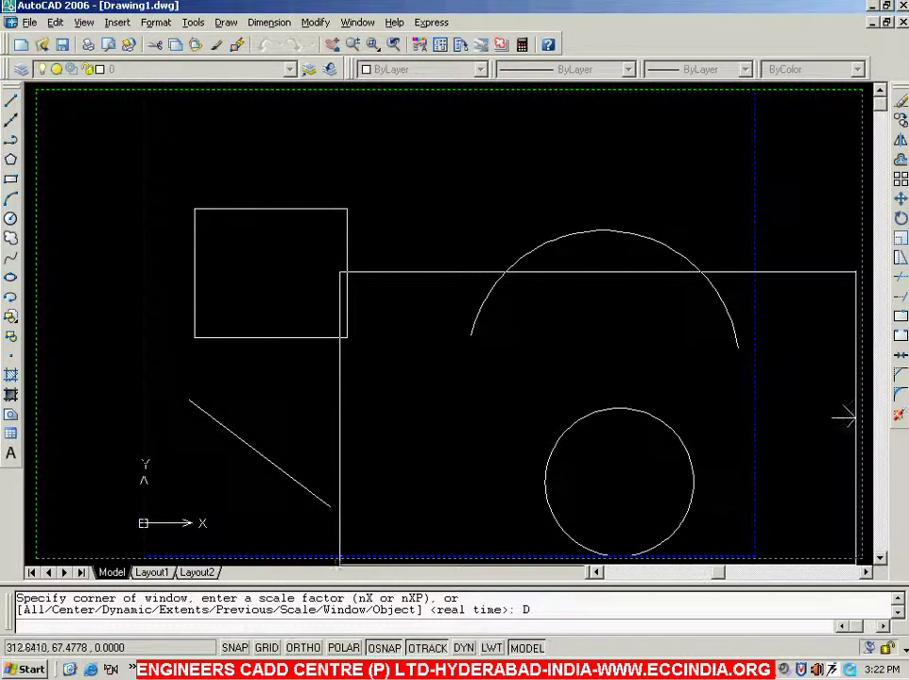
pyautogui.click(718, 444)
pyautogui.click(621, 456)
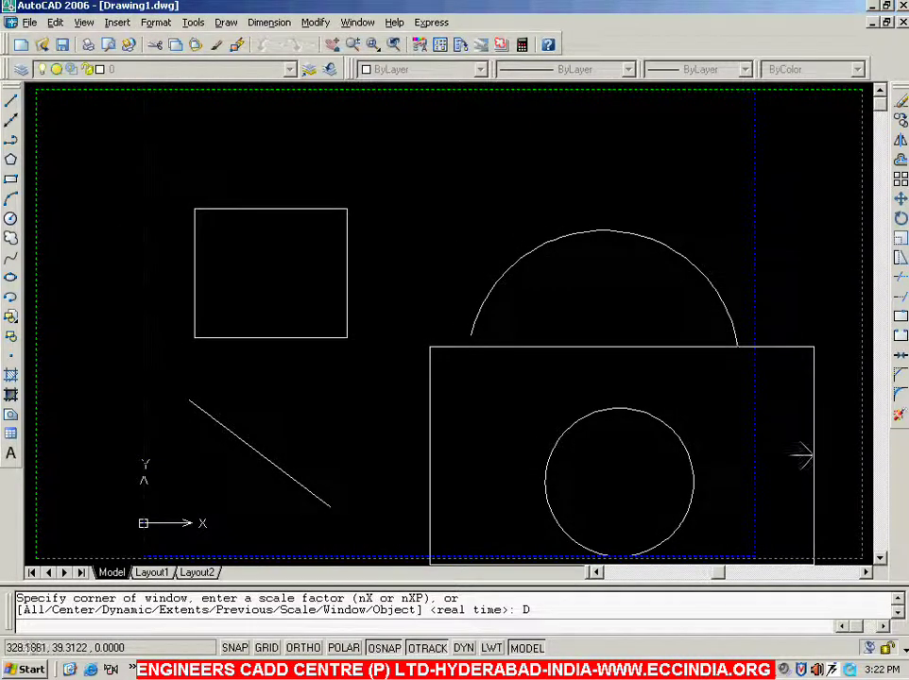
pyautogui.click(746, 474)
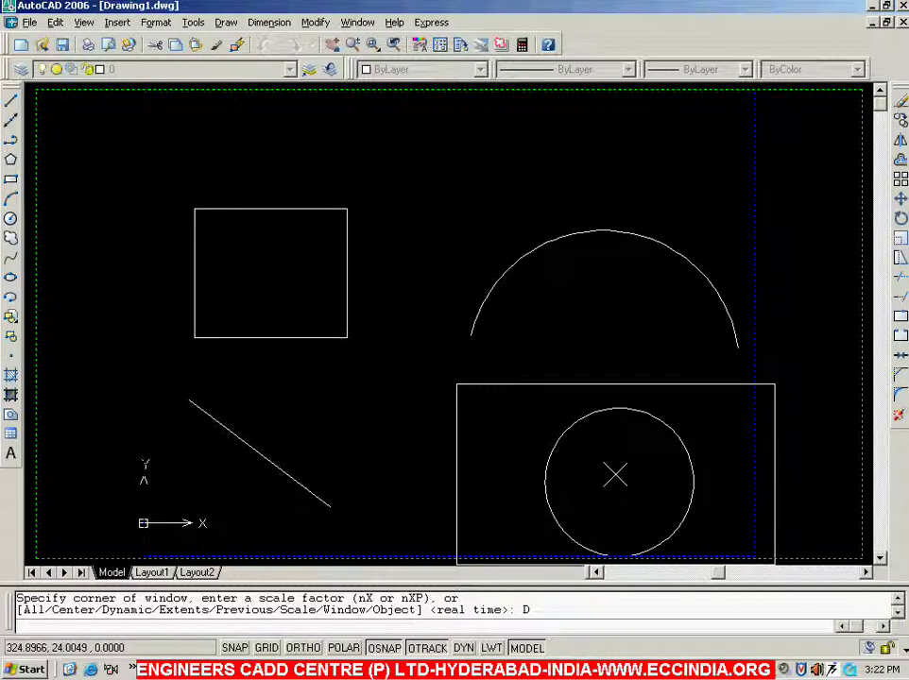
pyautogui.press('Return')
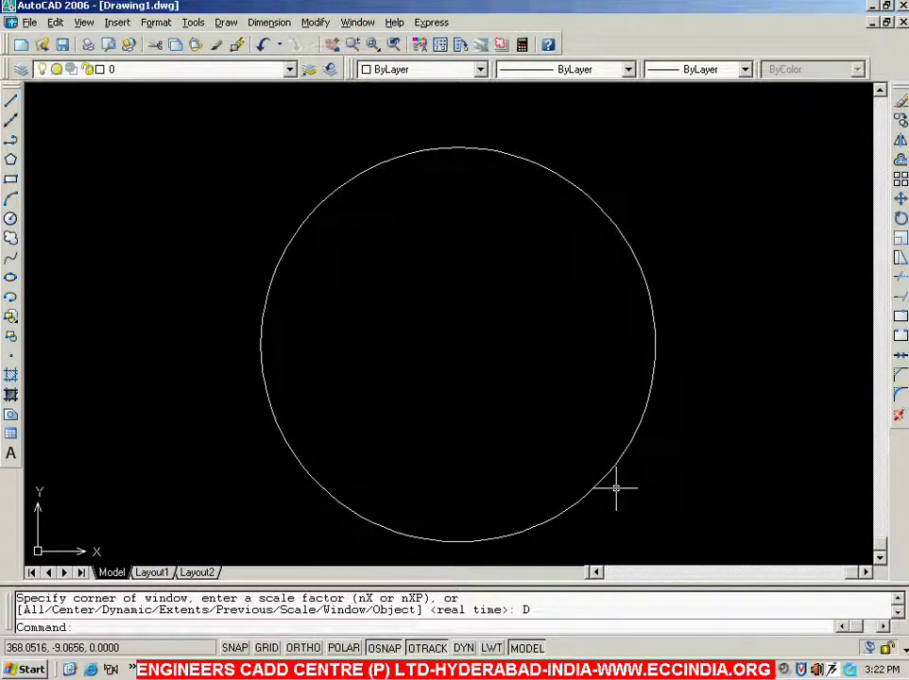
# Return from the circle close-up to the whole drawing using Zoom All.
pyautogui.write('z')
pyautogui.press('Return')
pyautogui.write('a')
pyautogui.press('Return')
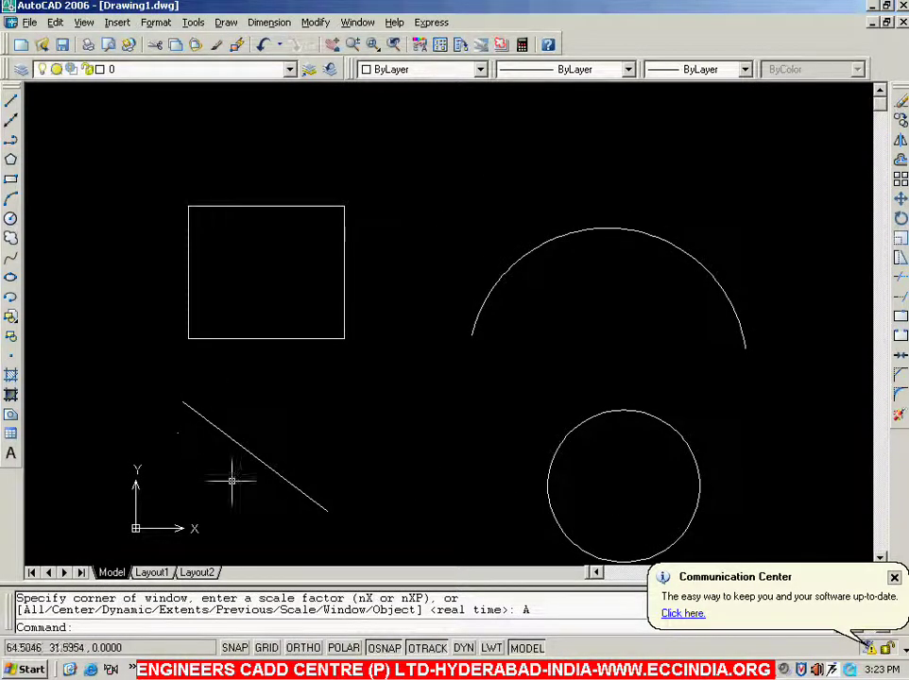
# Use Zoom Dynamic to fit the view box around the diagonal line and zoom in on it.
pyautogui.press('Return')
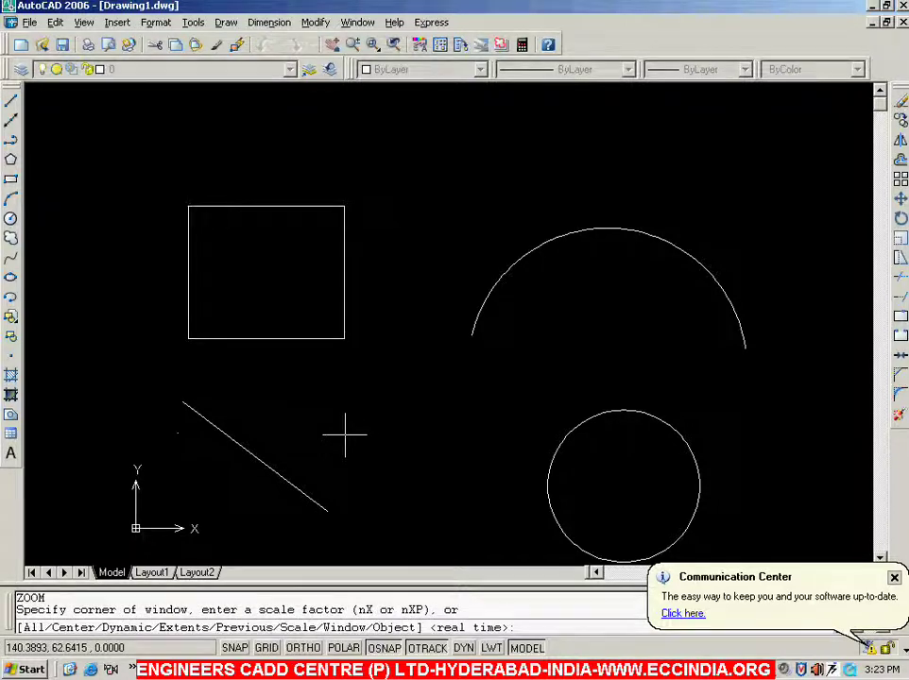
pyautogui.write('D')
pyautogui.press('Return')
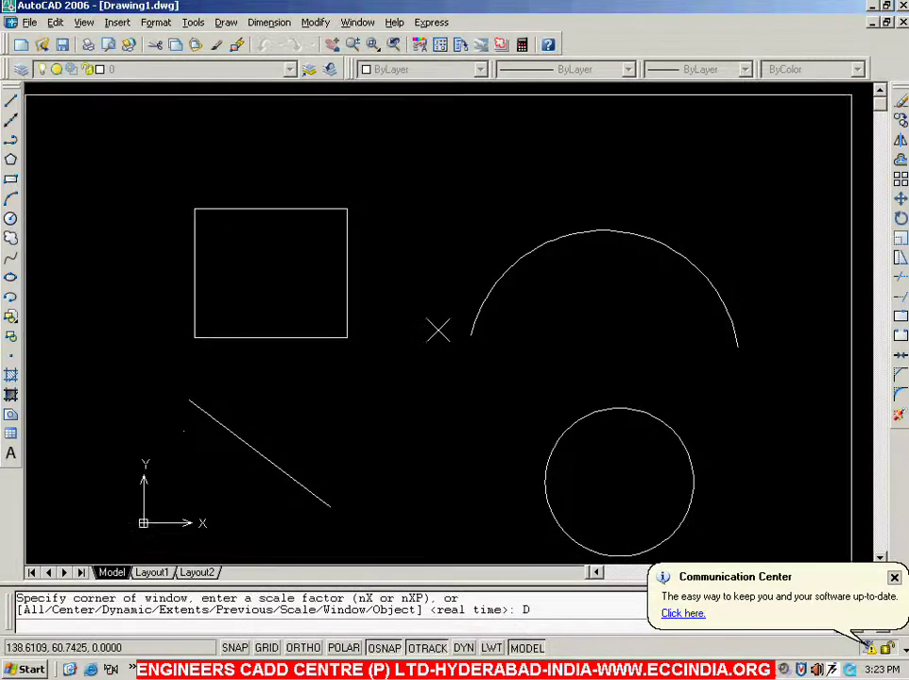
pyautogui.click(438, 330)
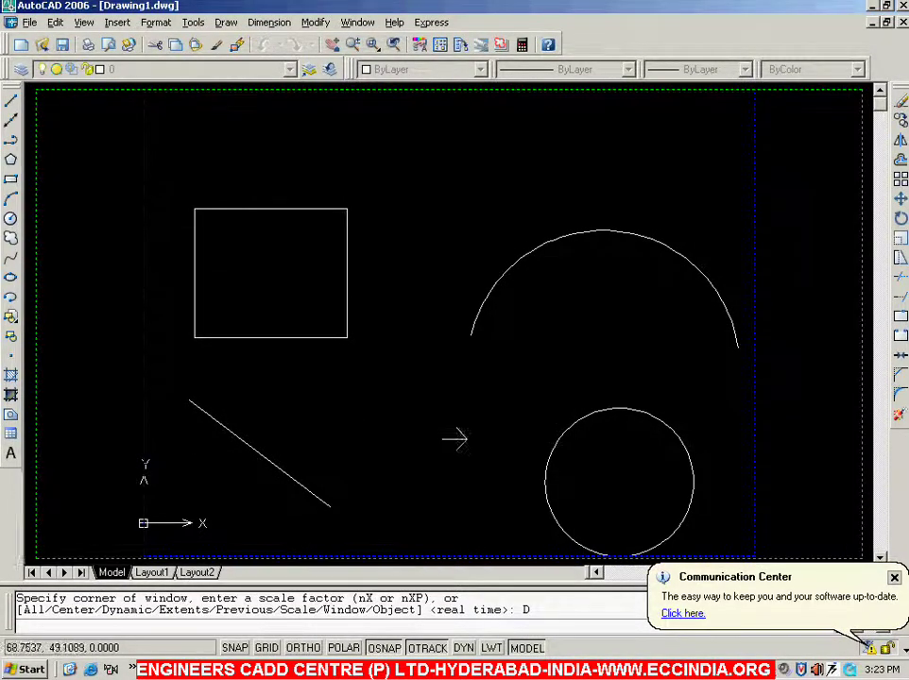
pyautogui.click(399, 455)
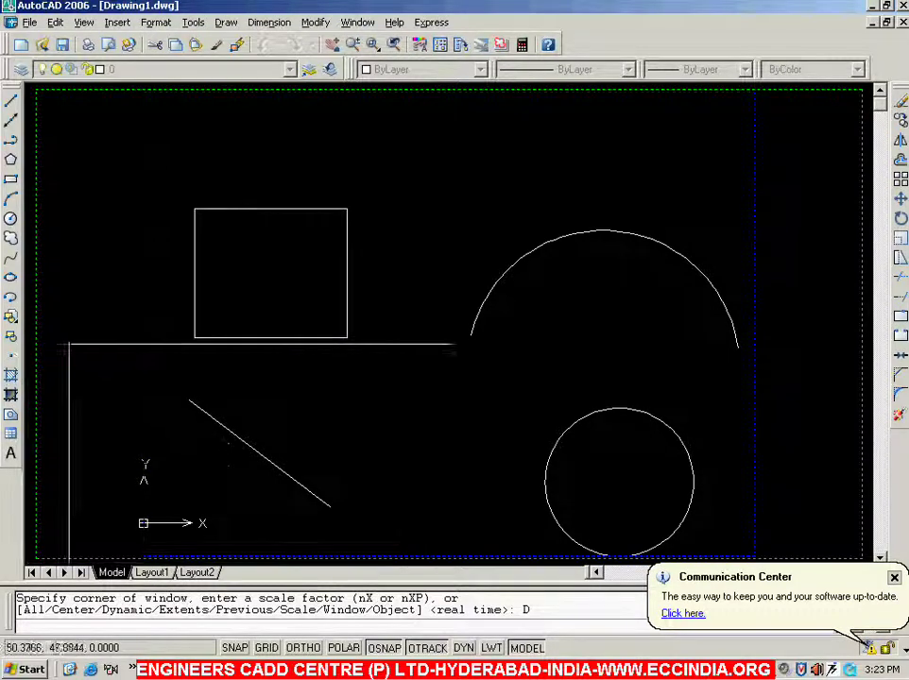
pyautogui.click(307, 451)
pyautogui.click(348, 456)
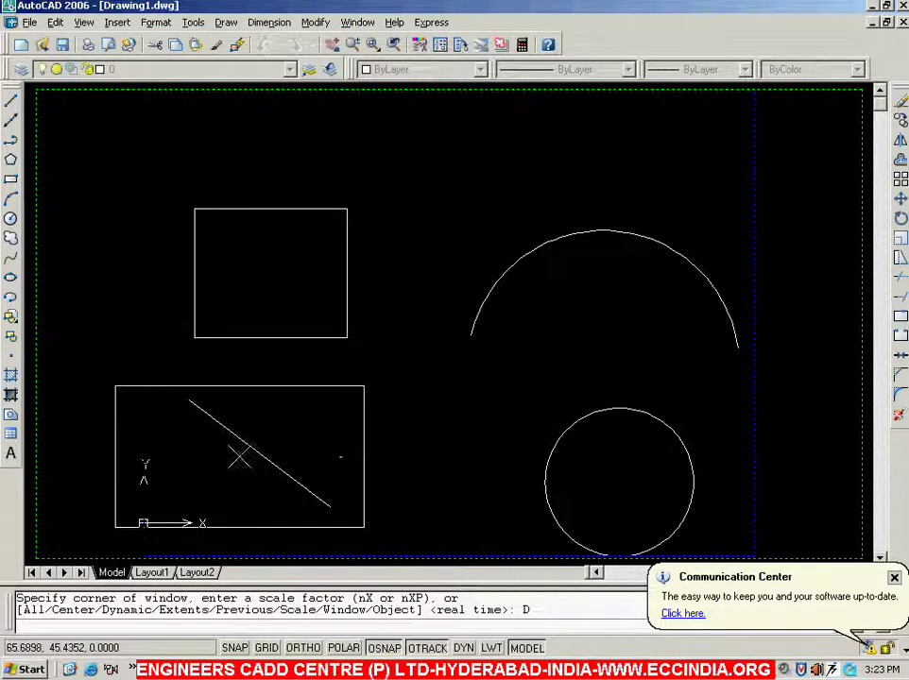
pyautogui.click(284, 457)
pyautogui.click(379, 456)
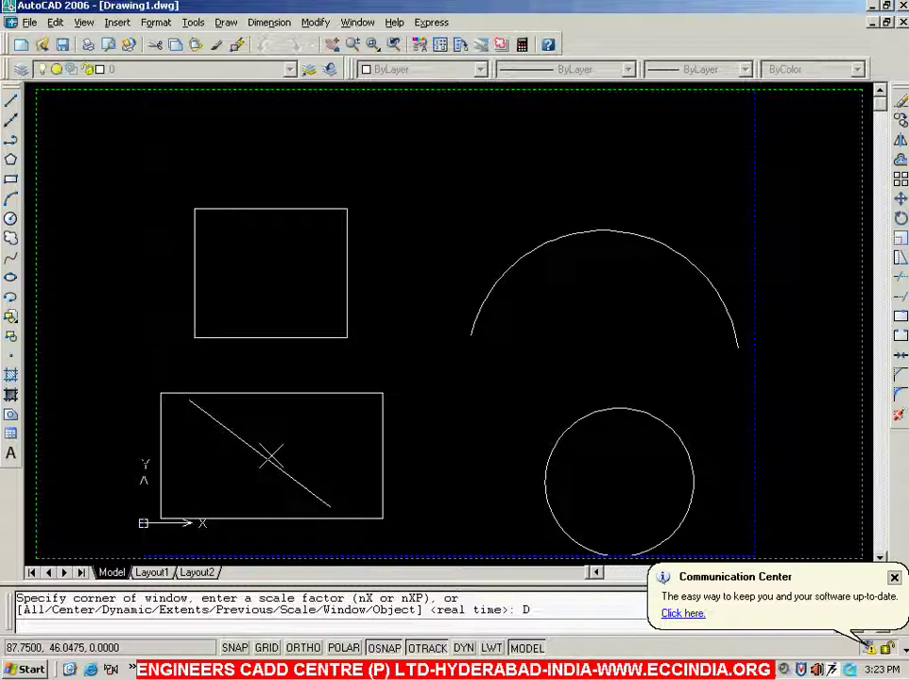
pyautogui.press('Return')
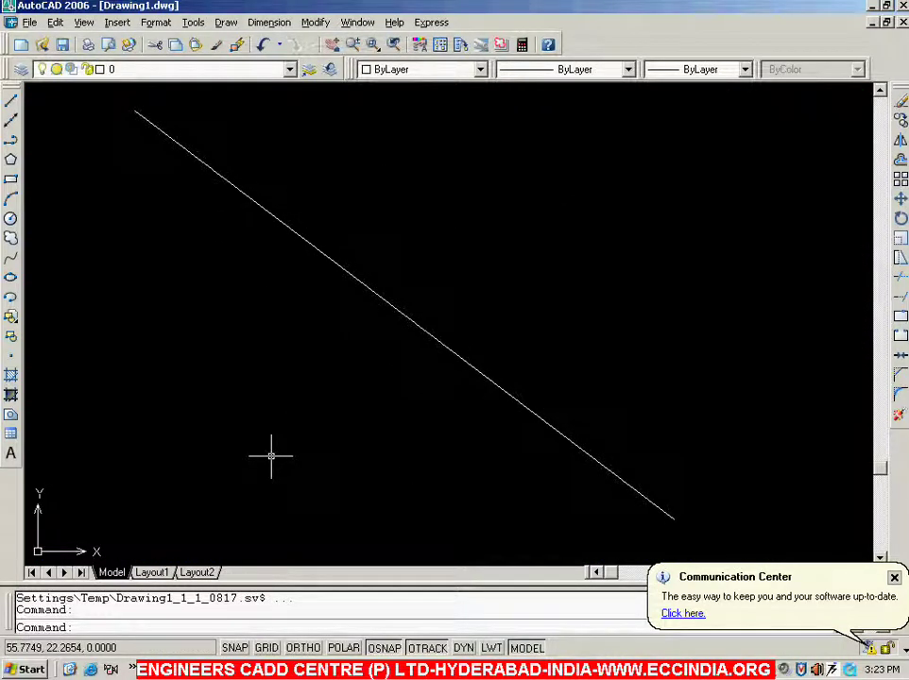
# Return from the diagonal line close-up to the whole drawing using Zoom All.
pyautogui.write('z')
pyautogui.press('Return')
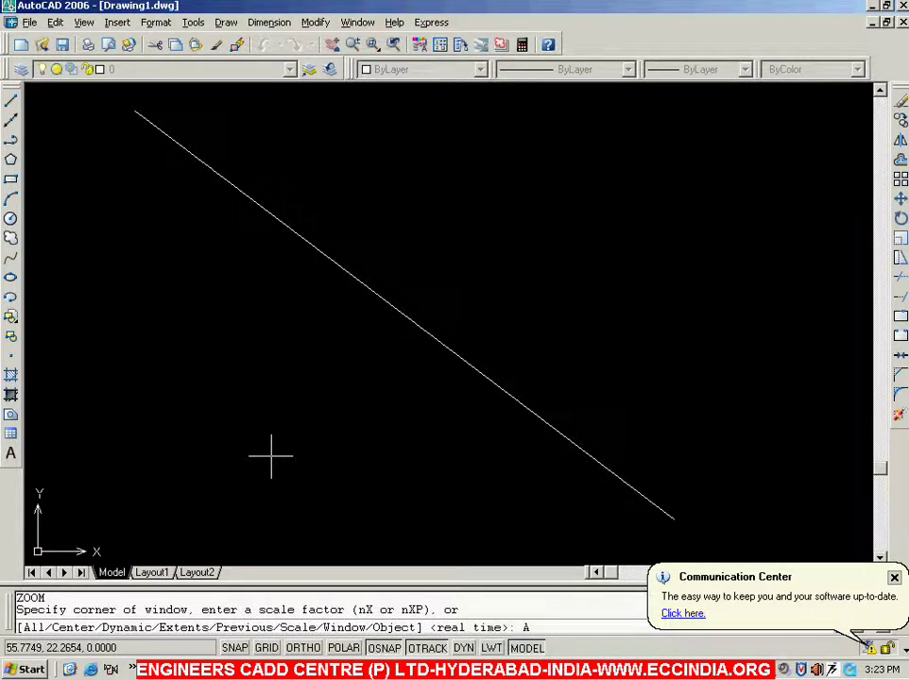
pyautogui.press('Return')
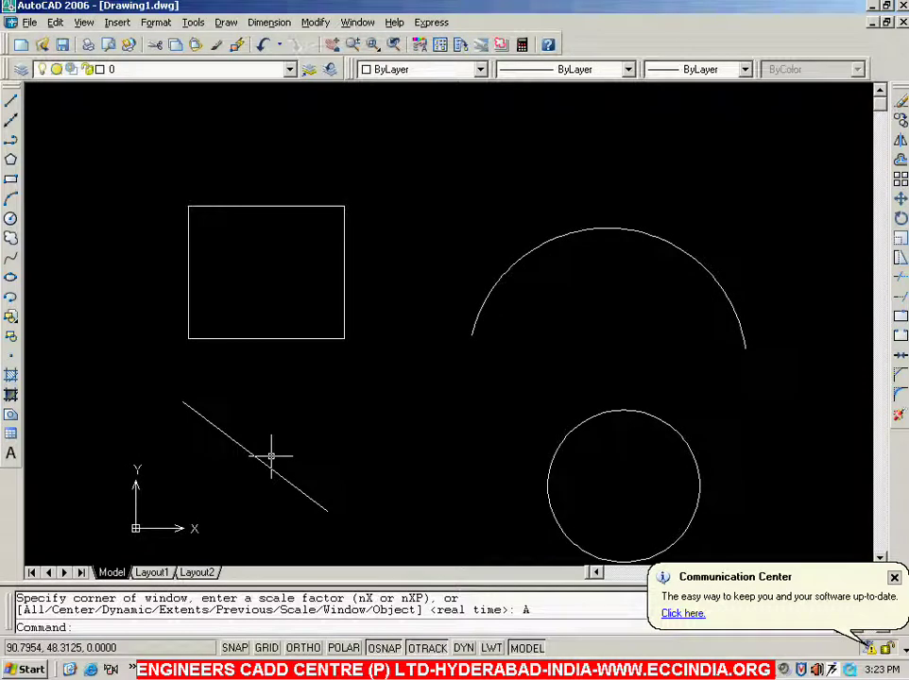
# Use Zoom Extents to fill the view with the rectangle, arc, line and circle.
pyautogui.press('Return')
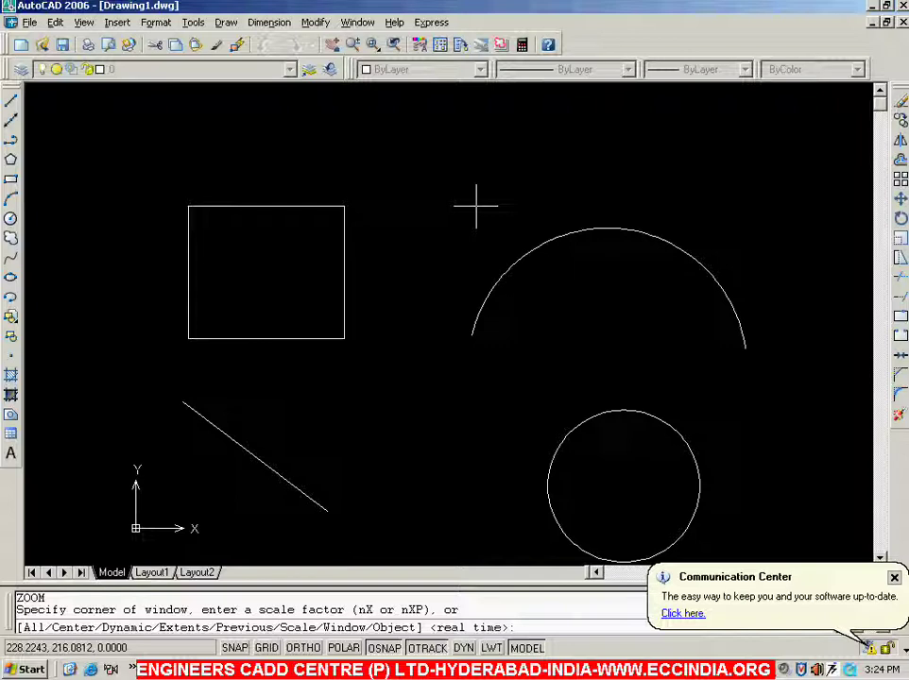
pyautogui.write('E')
pyautogui.press('Return')
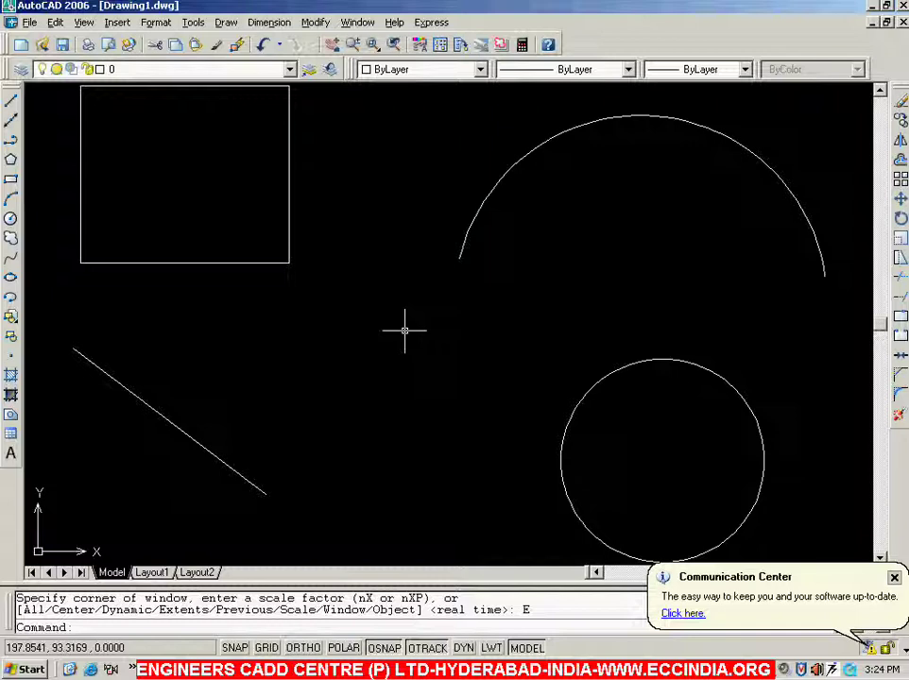
# Erase the arc and the circle from the drawing.
pyautogui.click(481, 212)
pyautogui.click(463, 225)
pyautogui.press('Delete')
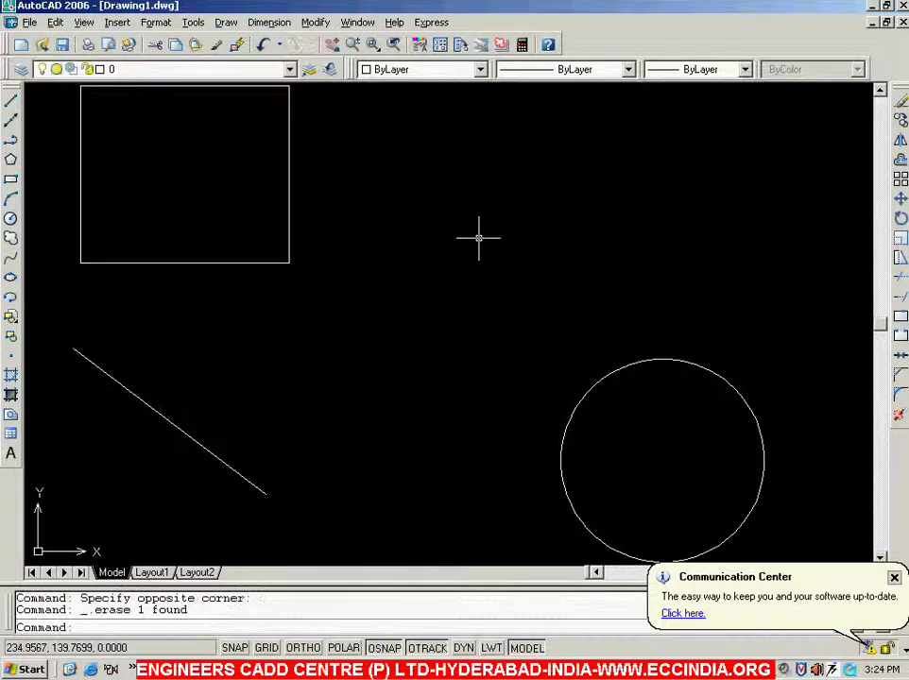
pyautogui.click(596, 430)
pyautogui.click(548, 458)
pyautogui.press('Delete')
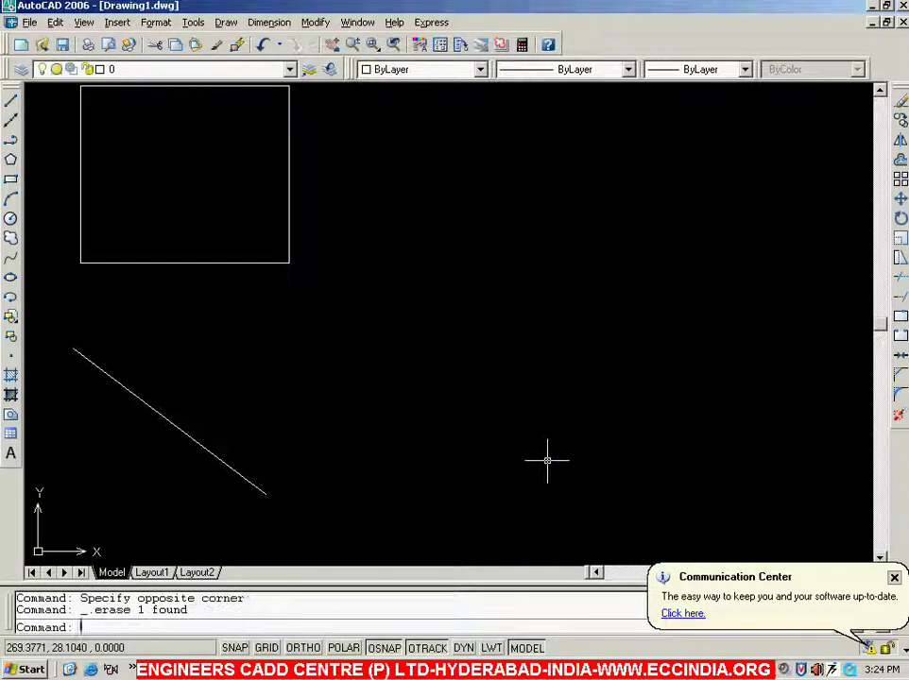
# Use Zoom Extents to fit the remaining rectangle and diagonal line in the view.
pyautogui.write('z')
pyautogui.press('Return')
pyautogui.write('E')
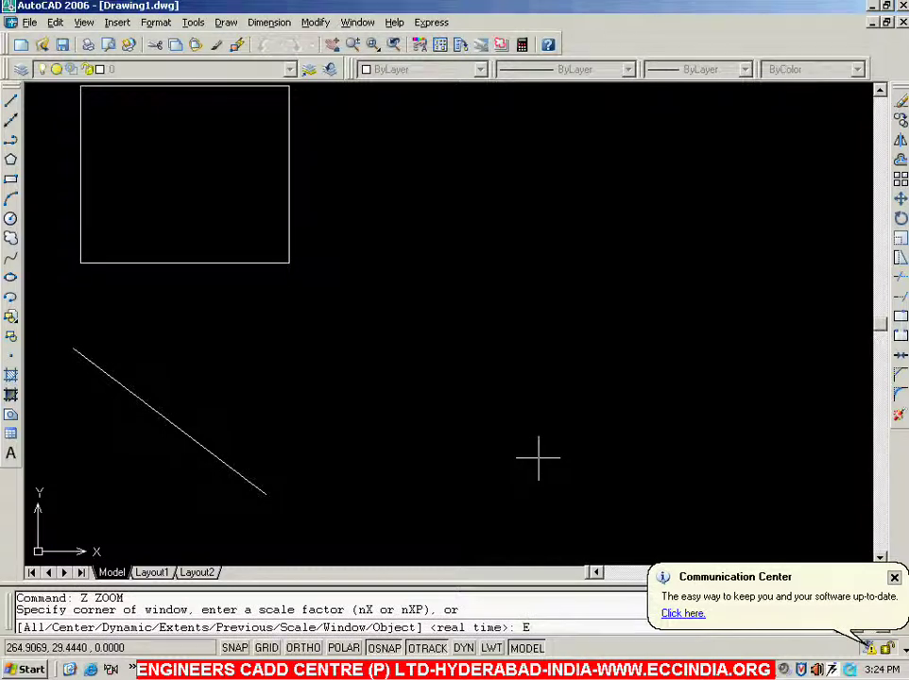
pyautogui.press('Return')
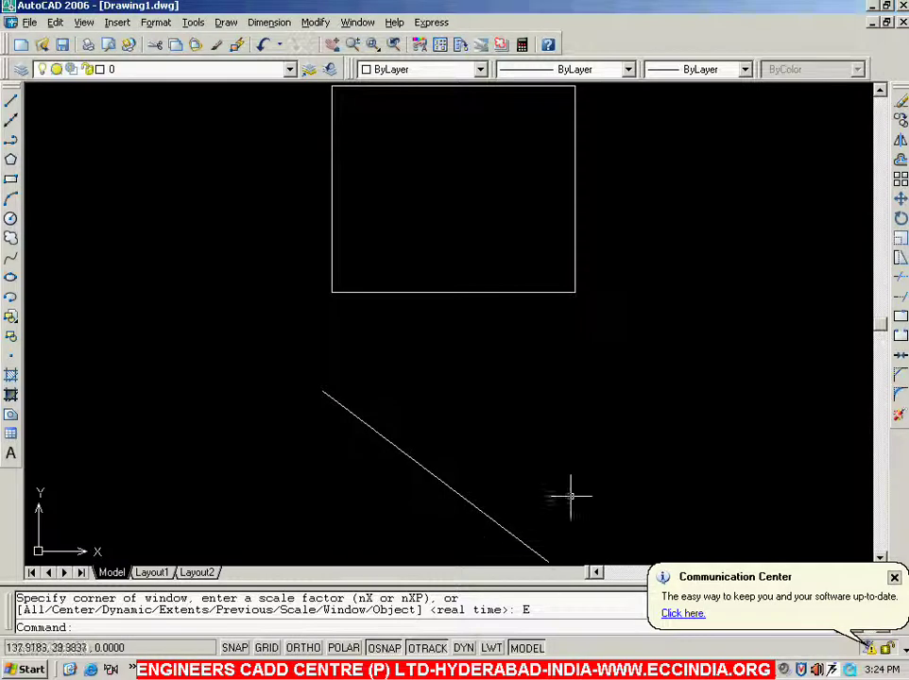
# Erase the rectangle above the diagonal line.
pyautogui.click(629, 268)
pyautogui.click(562, 307)
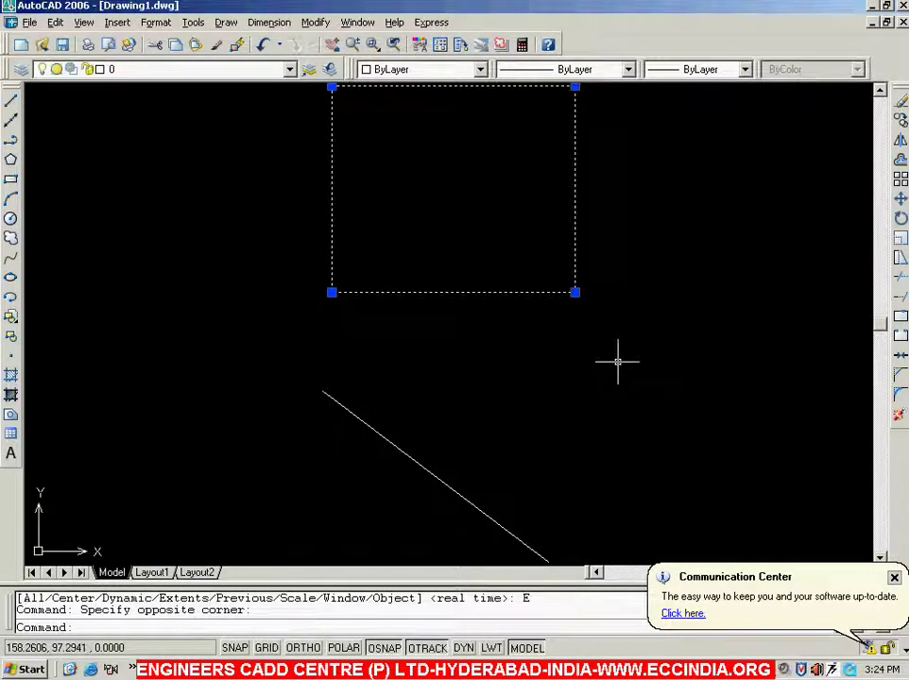
pyautogui.press('Delete')
# Use Zoom Extents to fit the remaining diagonal line in the view.
pyautogui.write('z')
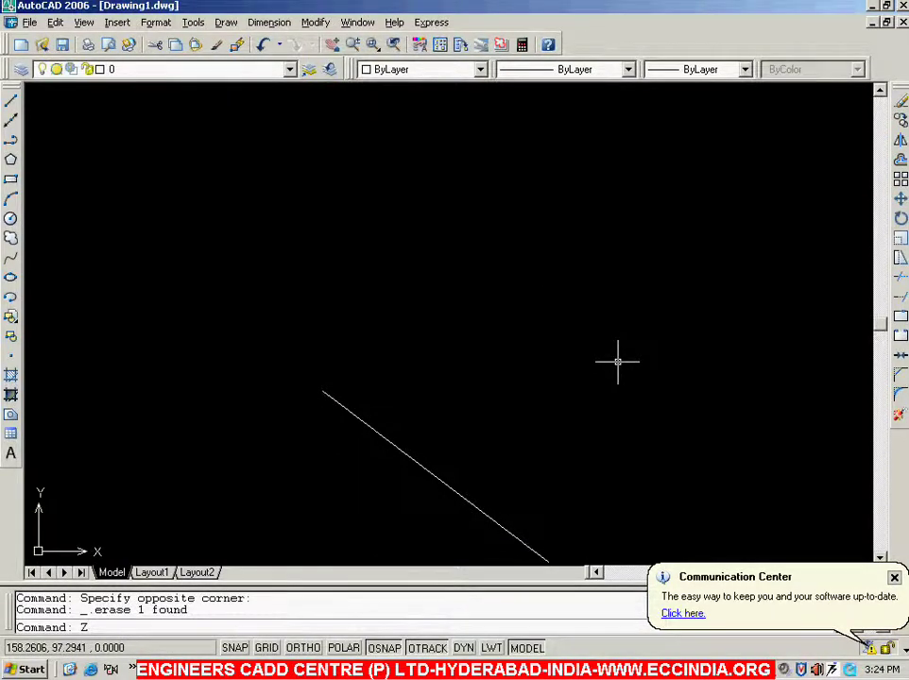
pyautogui.press('Return')
pyautogui.write('E')
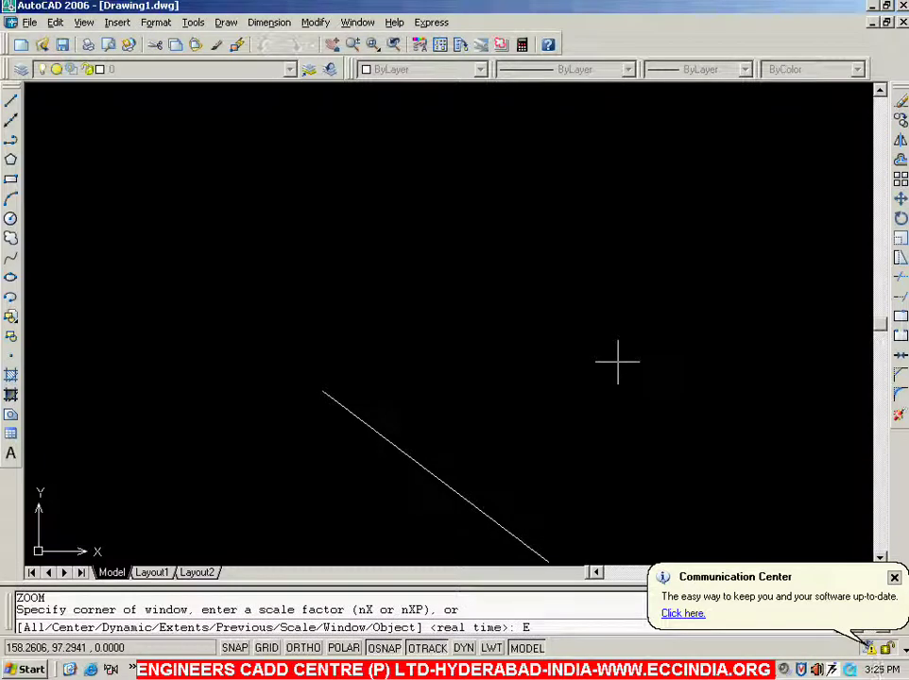
pyautogui.press('Return')
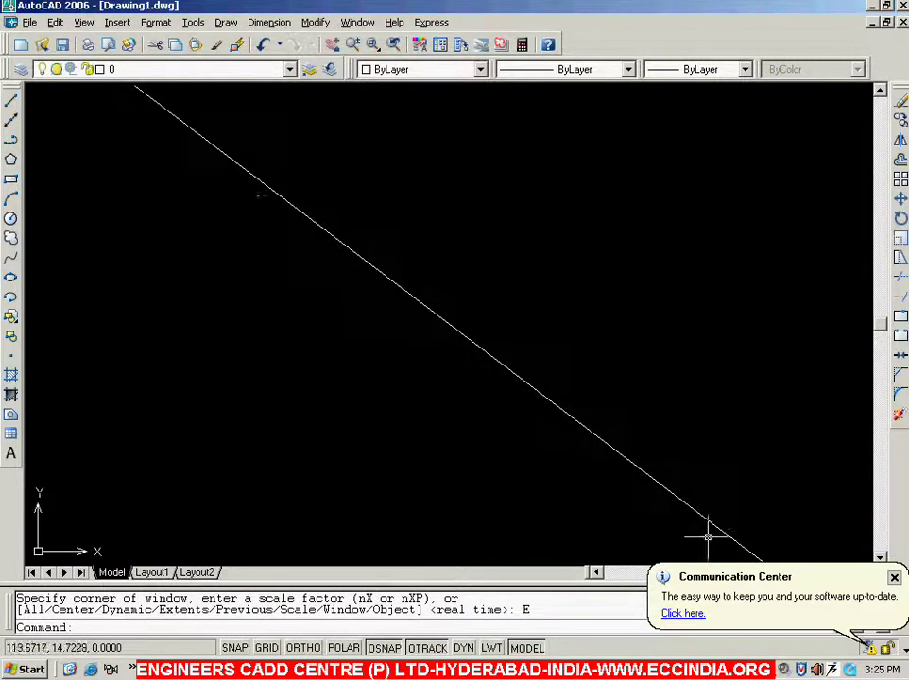
# Dismiss the Communication Center notification and show the full drawing area using Zoom All.
pyautogui.click(893, 577)
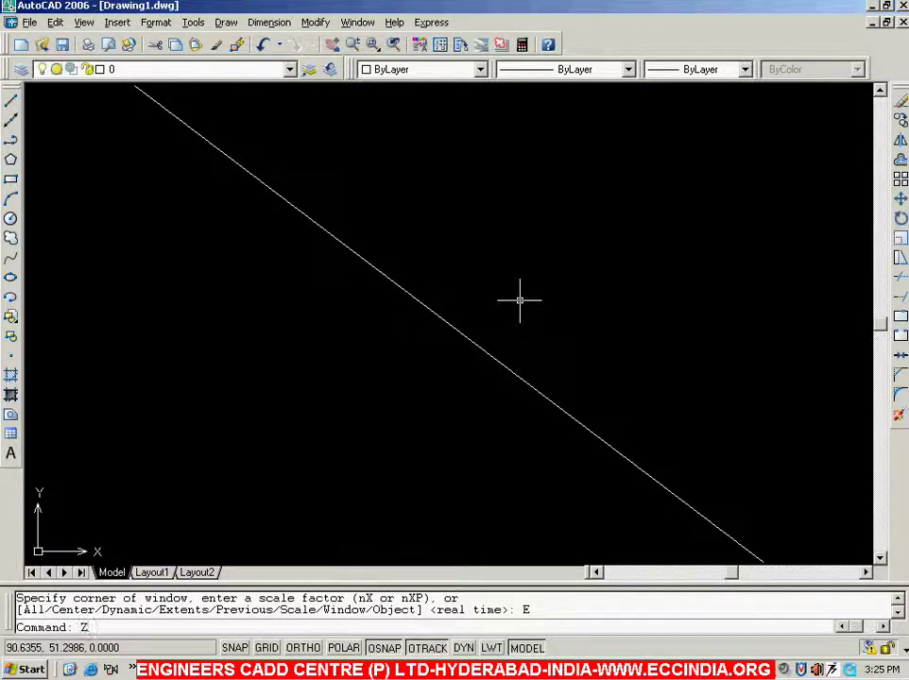
pyautogui.press('Return')
pyautogui.write('a')
pyautogui.press('Return')
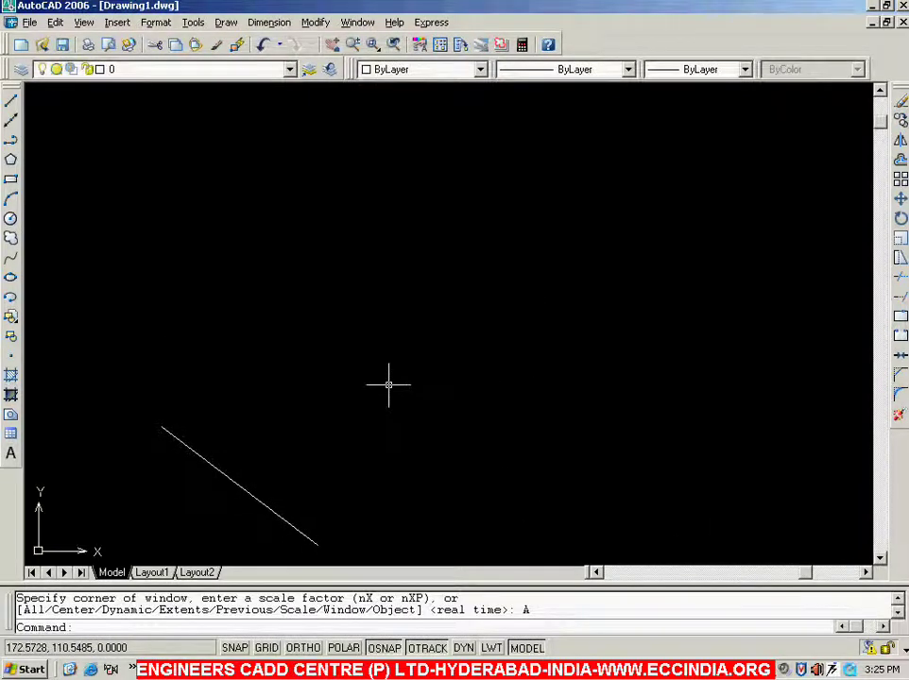
# Draw a circle by centre and radius above the diagonal line, well clear of it.
pyautogui.click(11, 220)
pyautogui.click(184, 217)
pyautogui.click(116, 219)
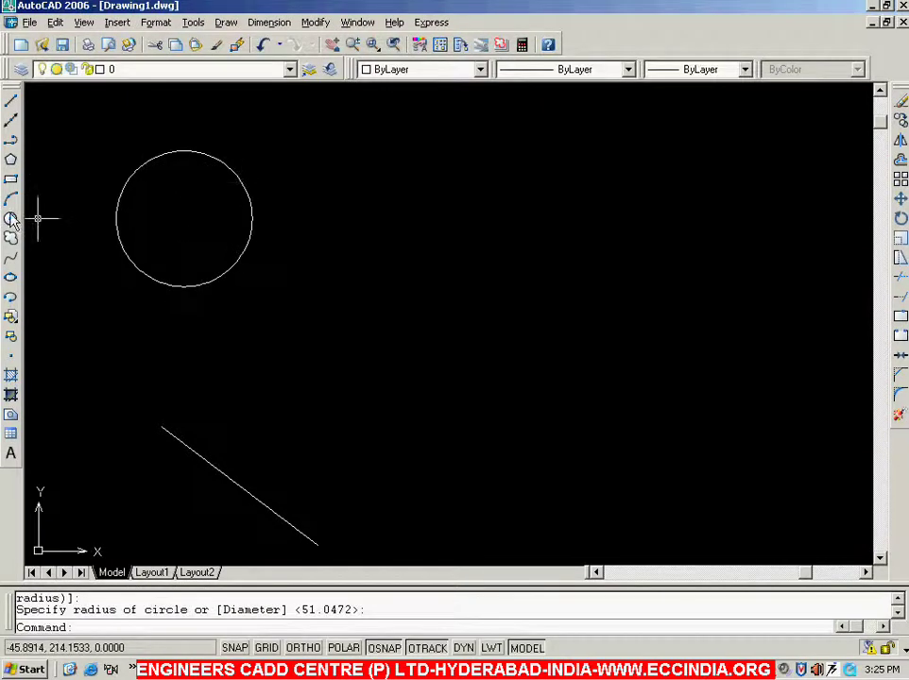
# Draw a large rectangle to the right of the diagonal line and a smaller one at the drawing's upper right.
pyautogui.click(10, 178)
pyautogui.click(365, 321)
pyautogui.click(575, 480)
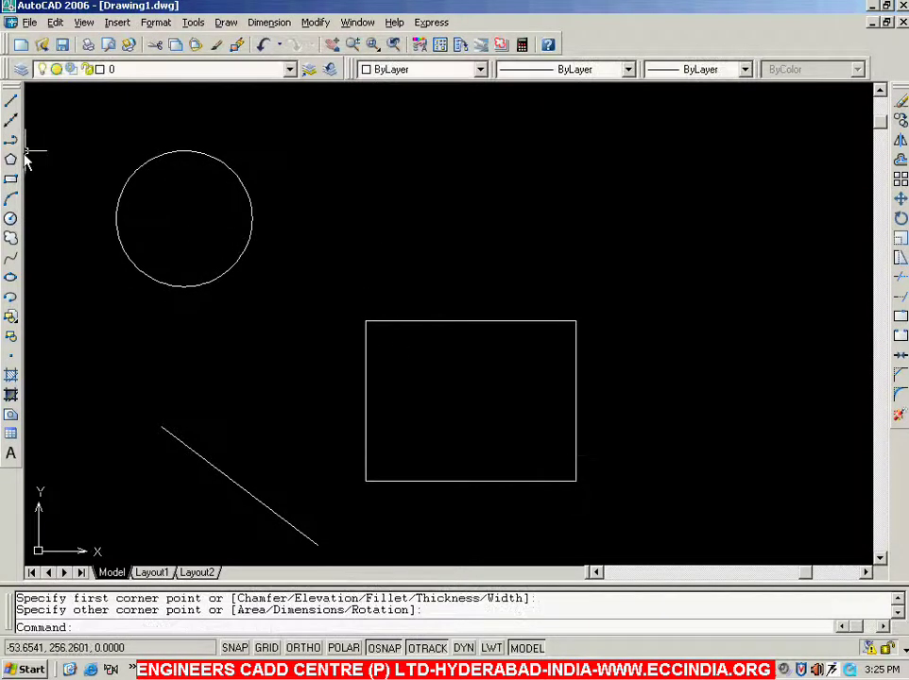
pyautogui.click(11, 178)
pyautogui.click(615, 112)
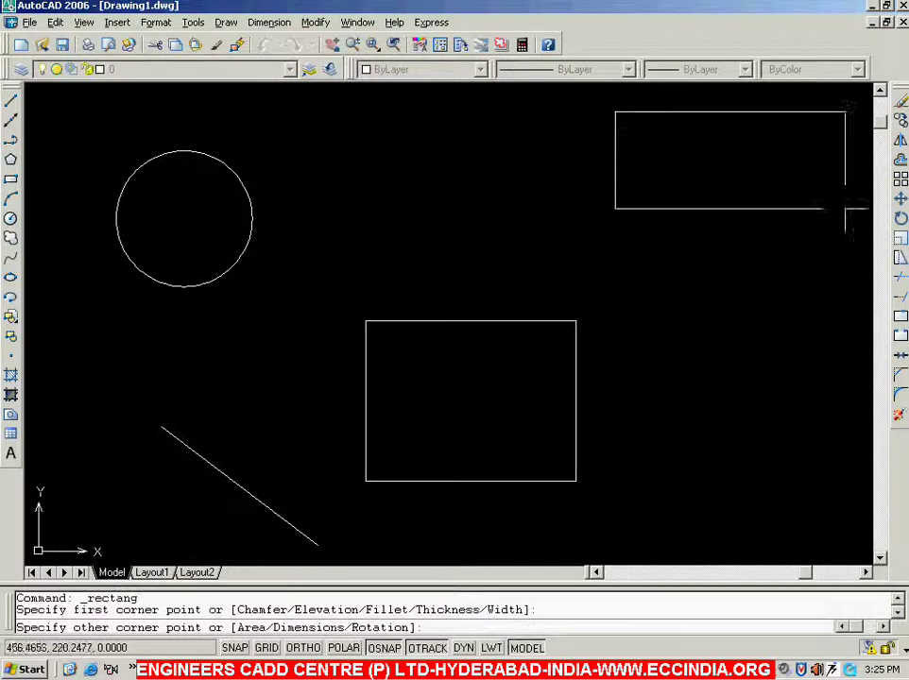
pyautogui.click(733, 197)
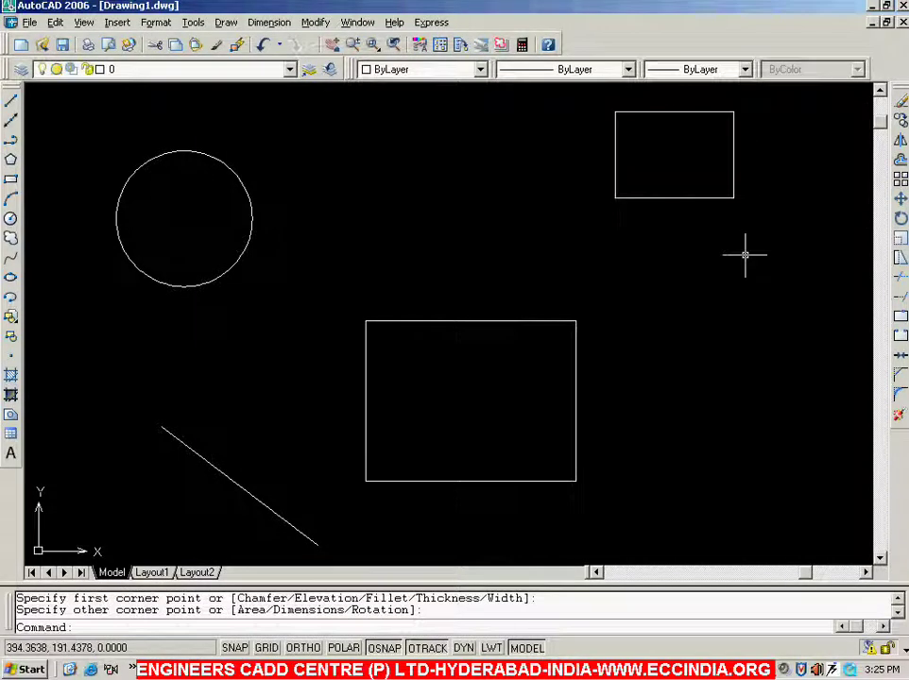
# Use Zoom Extents to fit the circle, line and both rectangles in the view.
pyautogui.write('z')
pyautogui.press('Return')
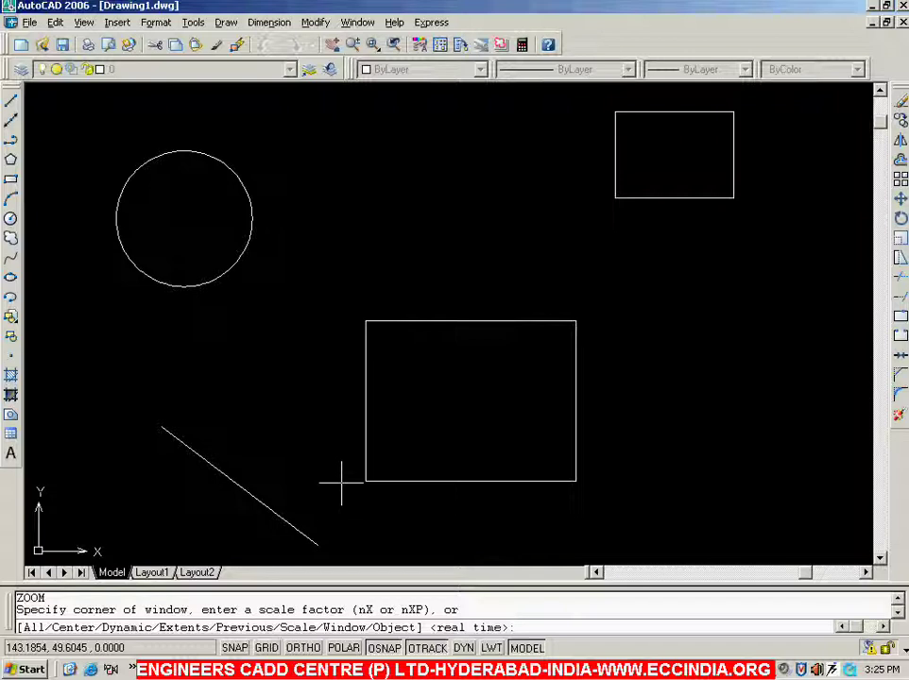
pyautogui.write('E')
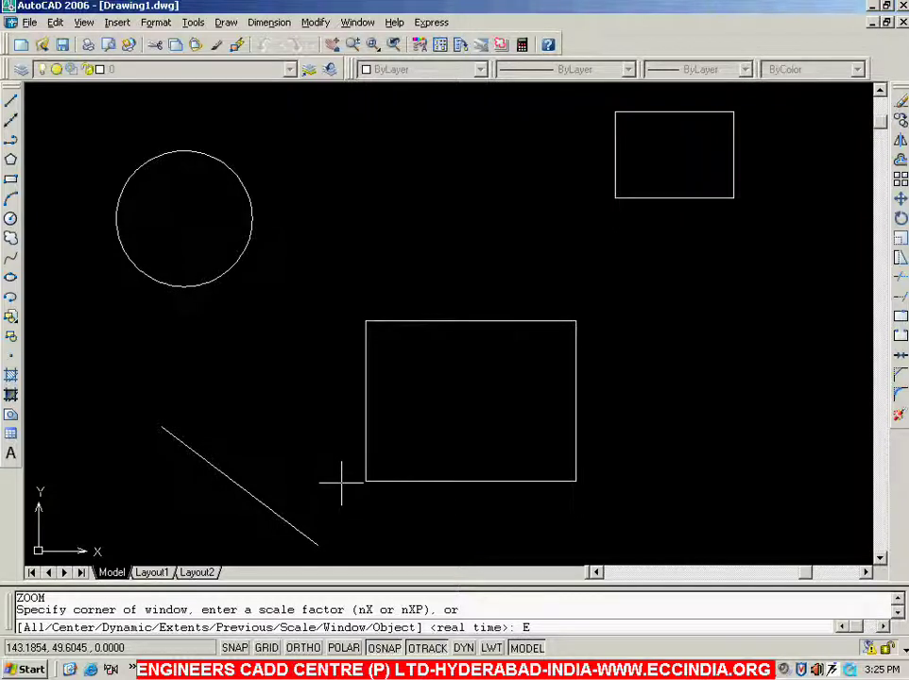
pyautogui.press('Return')
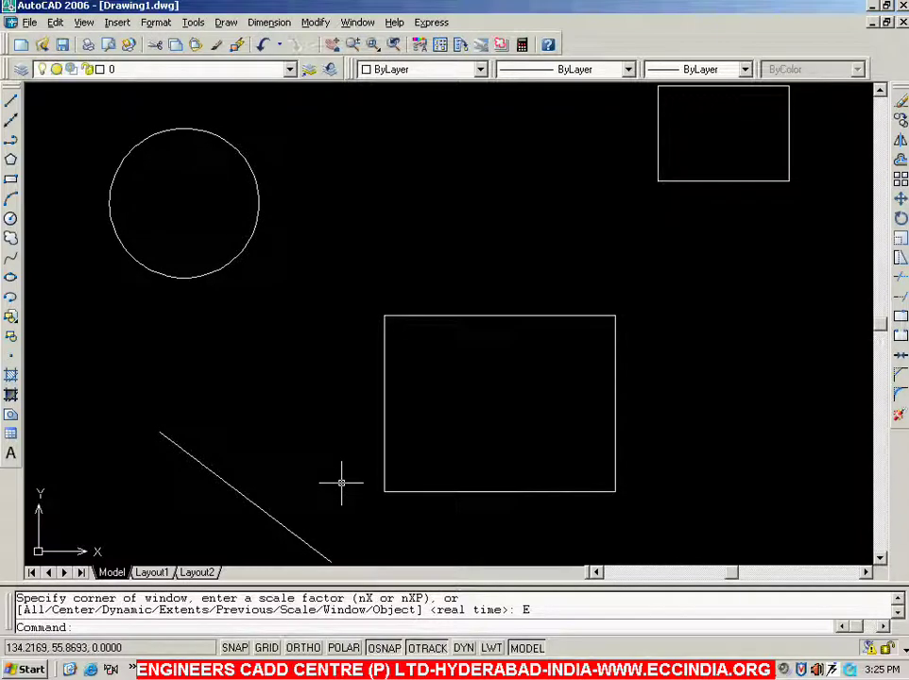
# Switch from the extents view to the full drawing area using Zoom All.
pyautogui.write('Z')
pyautogui.press('Return')
pyautogui.write('A')
pyautogui.press('Return')
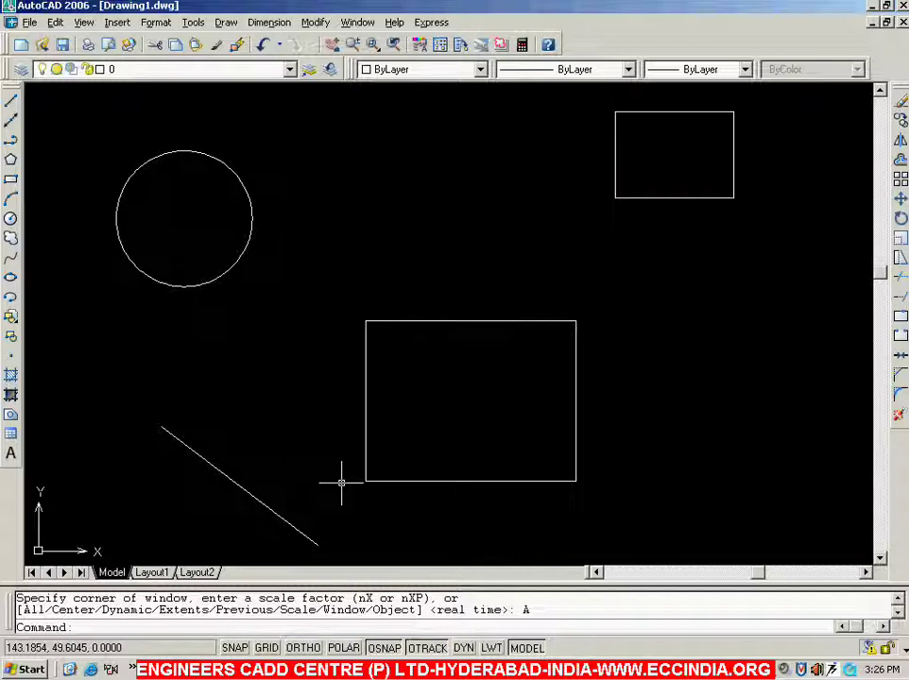
# Restore the preceding view using the Zoom command's Previous option.
pyautogui.write('z')
pyautogui.press('Return')
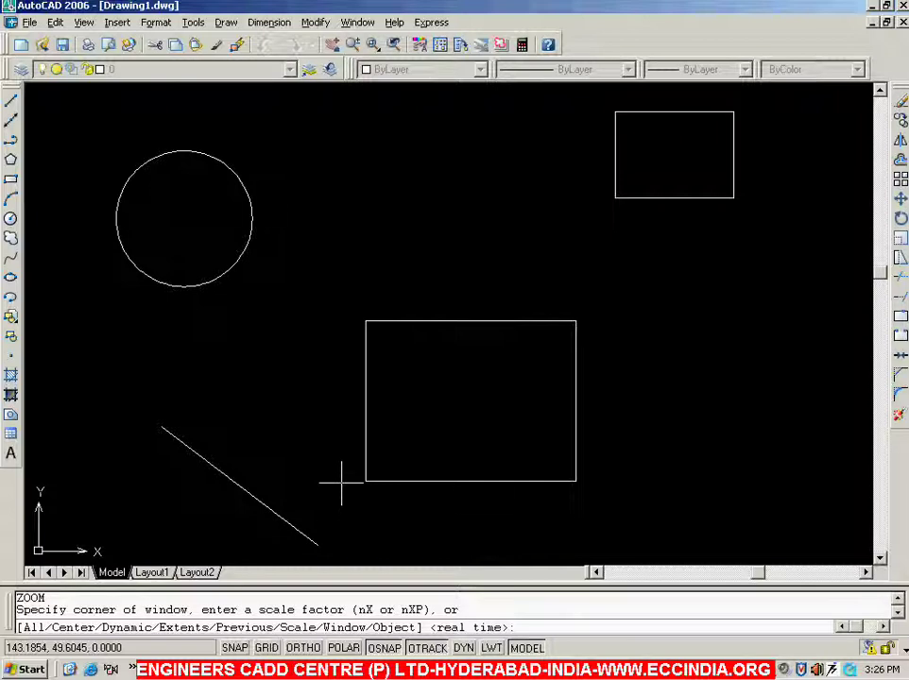
pyautogui.write('P')
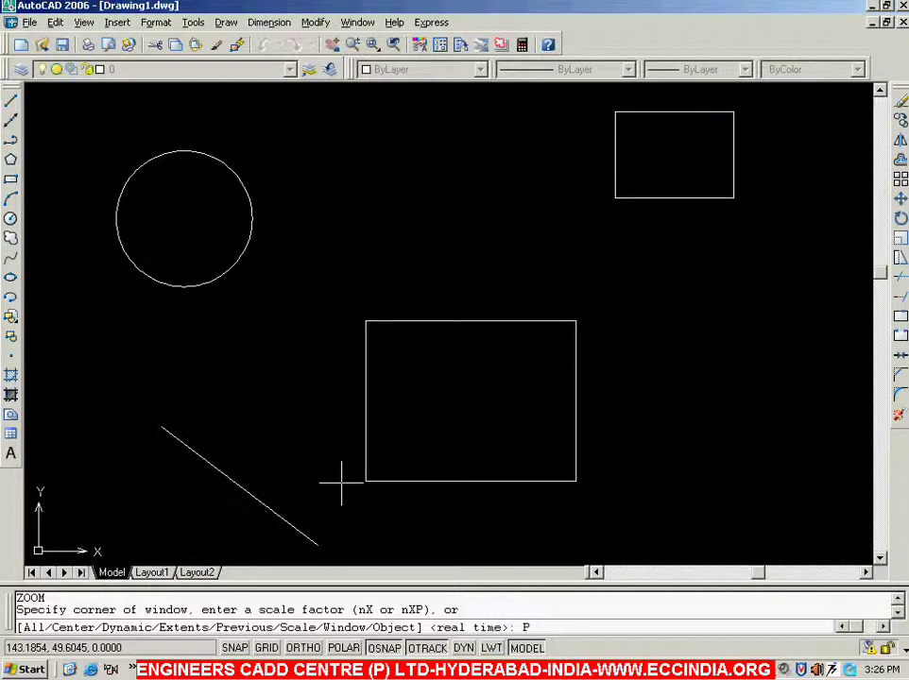
pyautogui.press('Return')
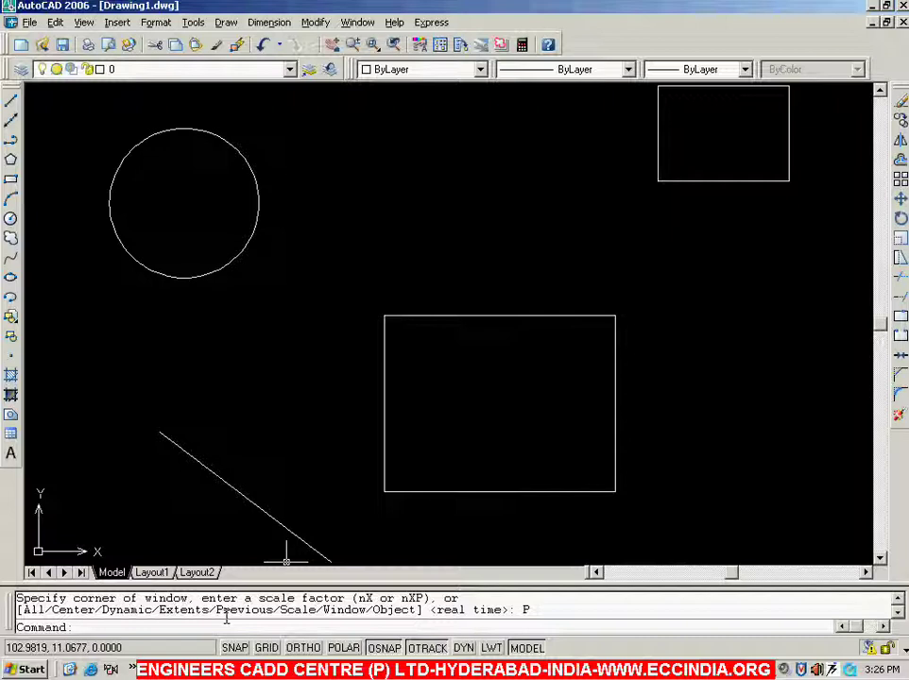
# Show the full drawing area again using Zoom All.
pyautogui.press('Return')
pyautogui.write('A')
pyautogui.press('Return')
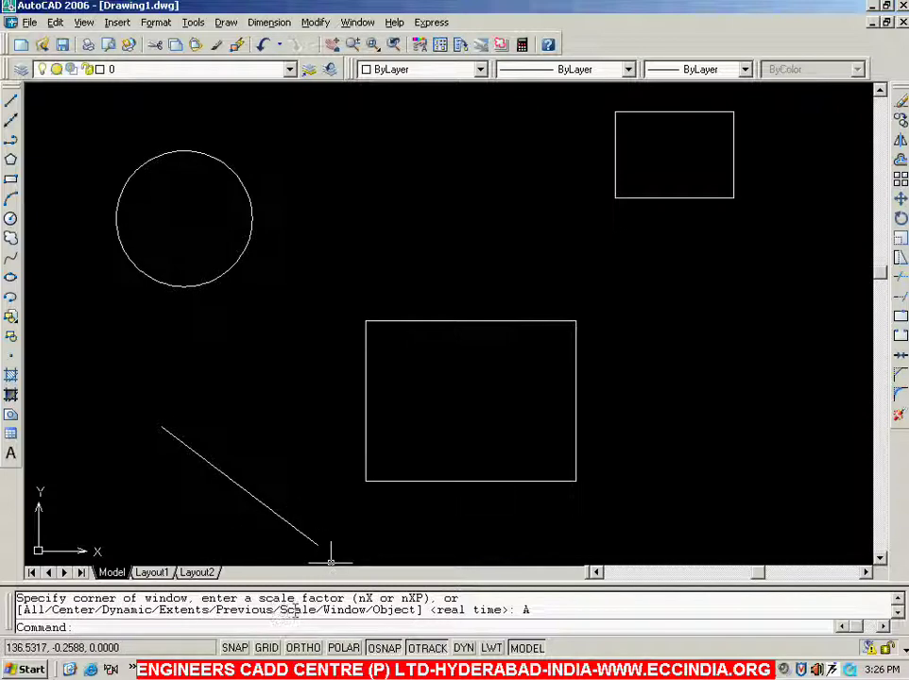
# Magnify the view with Zoom Scale using a scale factor of 4.
pyautogui.press('Return')
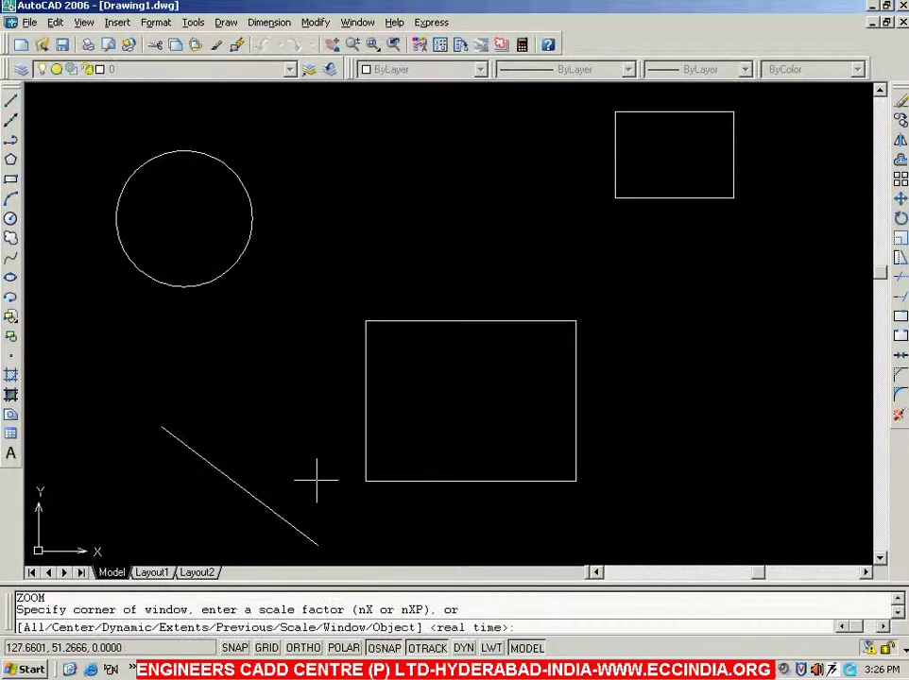
pyautogui.write('S')
pyautogui.press('Return')
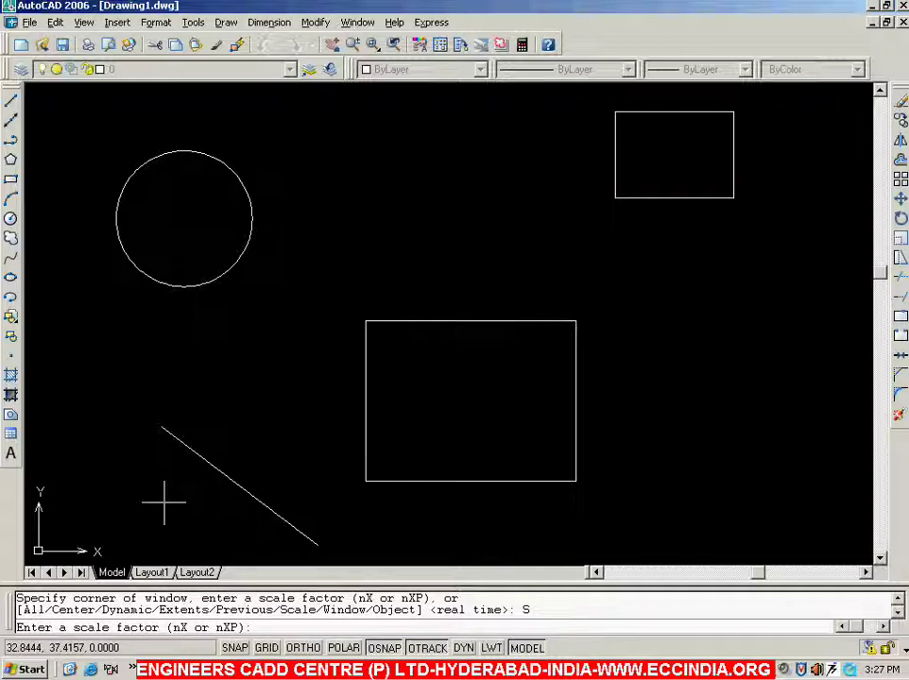
pyautogui.write('4')
pyautogui.press('Return')
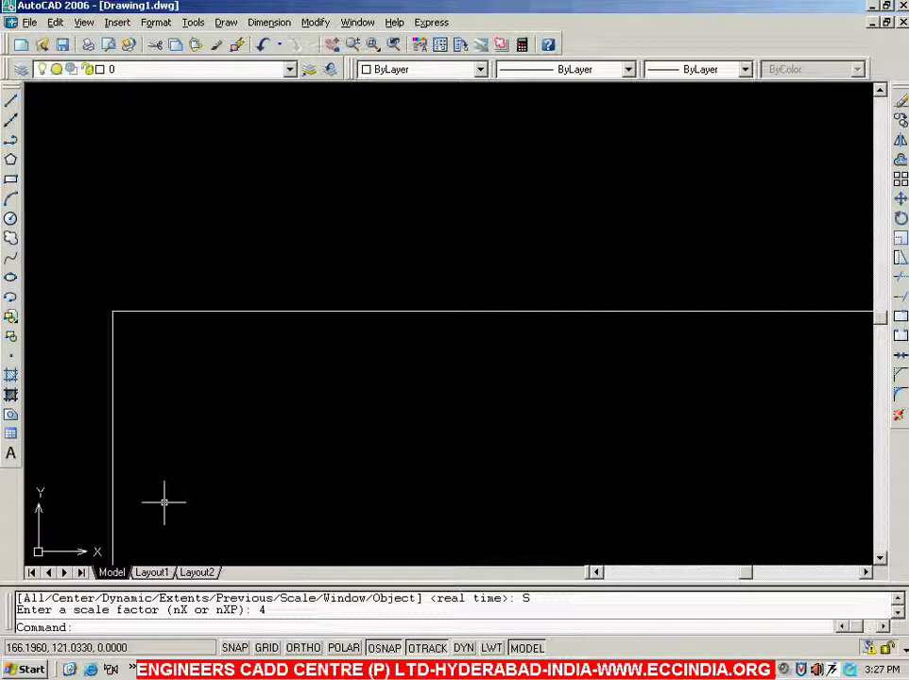
# Return from the magnified view to the whole drawing using Zoom All.
pyautogui.write('Z')
pyautogui.press('Return')
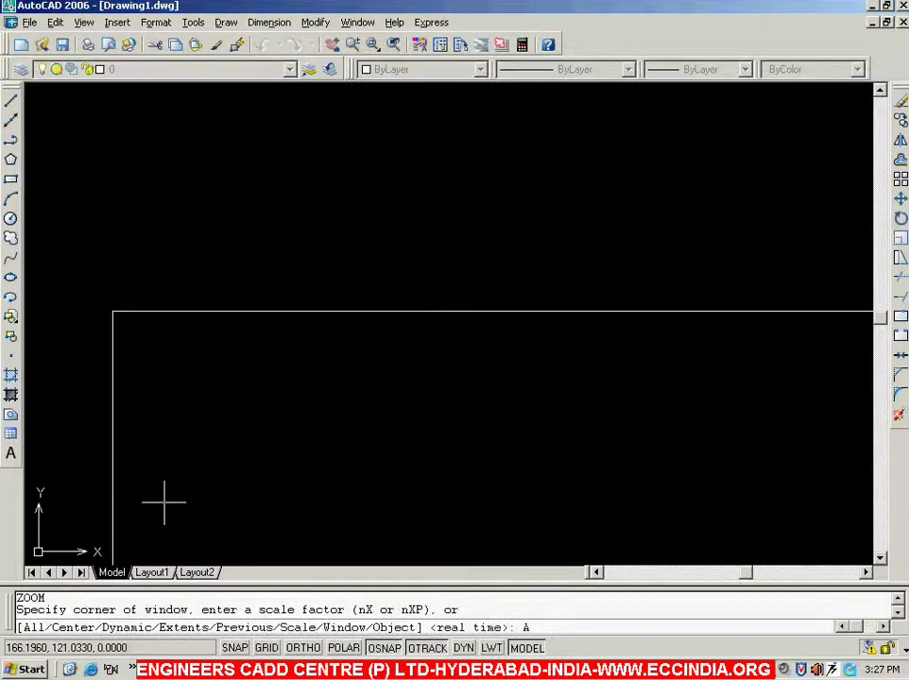
pyautogui.write('A')
pyautogui.press('Return')
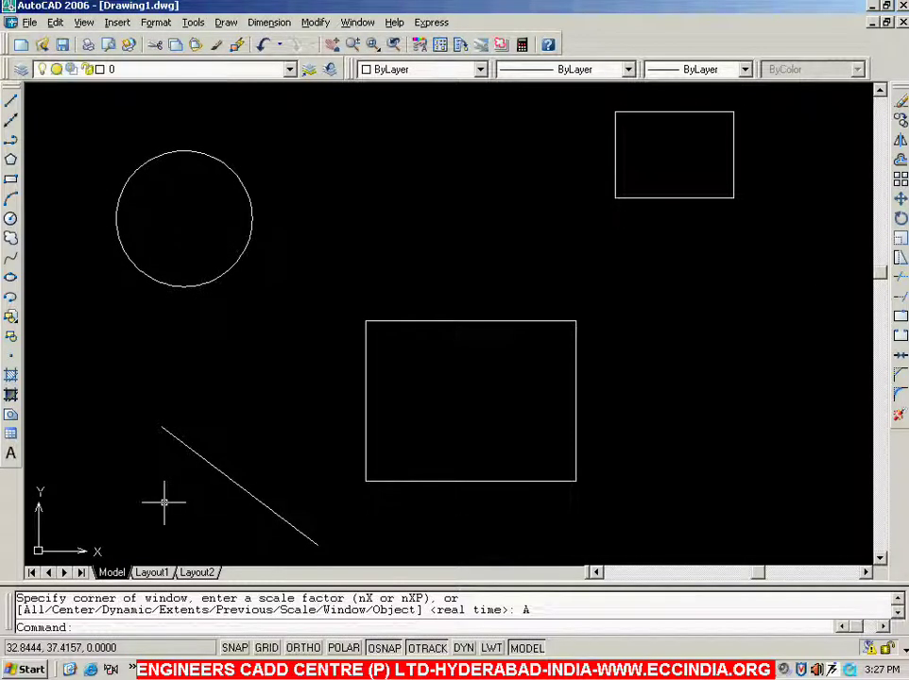
# Shrink the view with Zoom Scale using a scale factor of .25.
pyautogui.press('Return')
pyautogui.write('S')
pyautogui.press('Return')
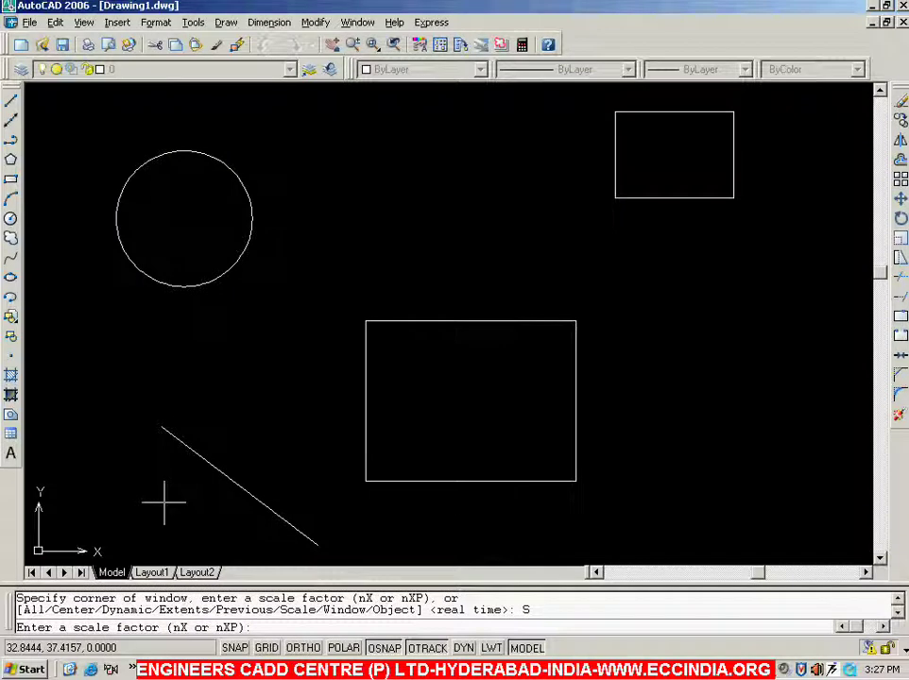
pyautogui.write('.25')
pyautogui.press('Return')
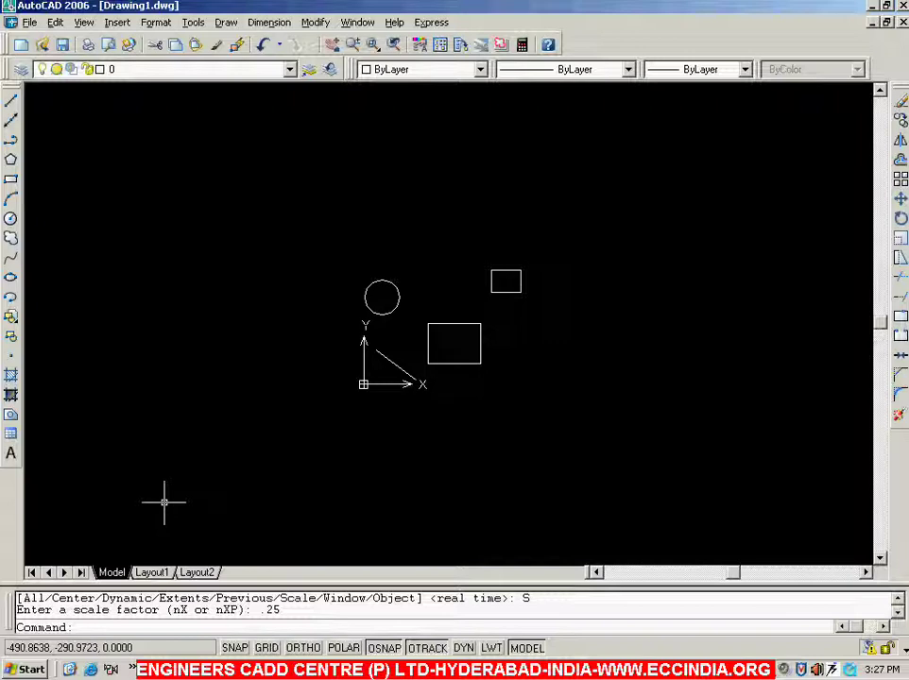
# Return from the reduced-scale view to the whole drawing using Zoom All.
pyautogui.write('z')
pyautogui.press('Return')
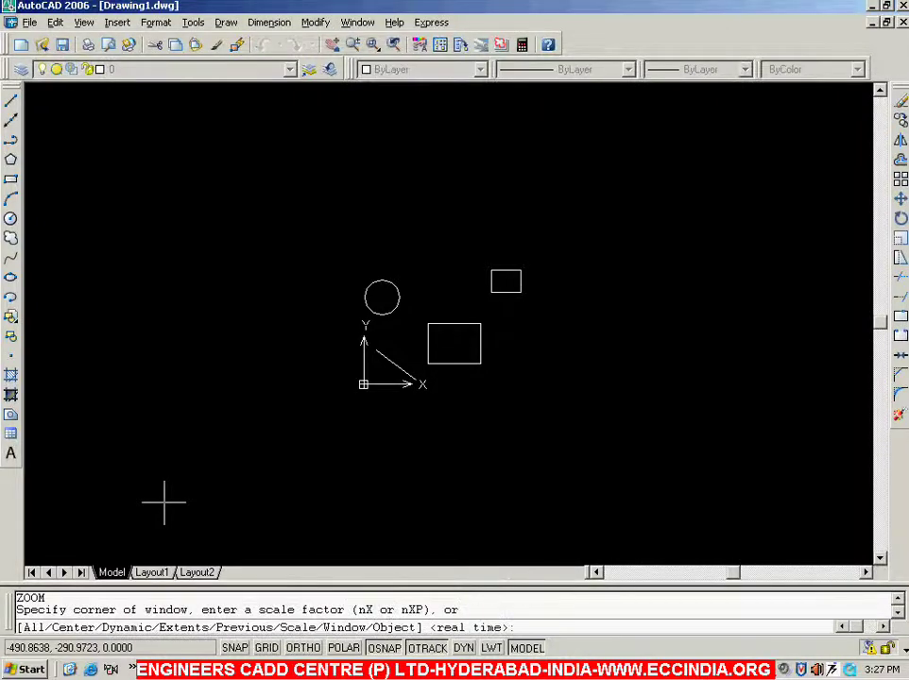
pyautogui.write('A')
pyautogui.press('Return')
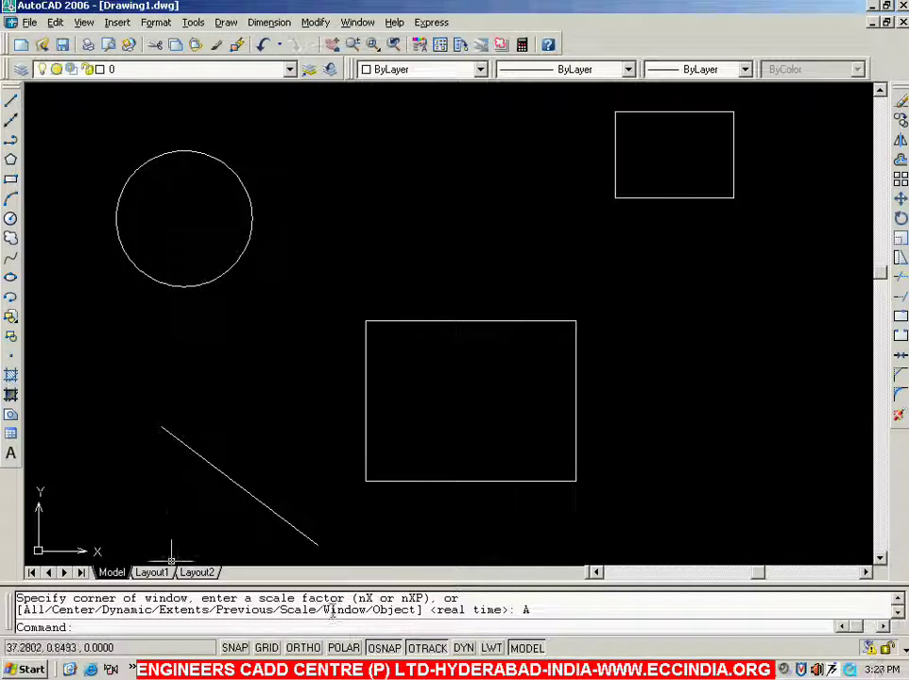
# Magnify the circle with Zoom Window by enclosing it in a window.
pyautogui.write('Z')
pyautogui.press('Return')
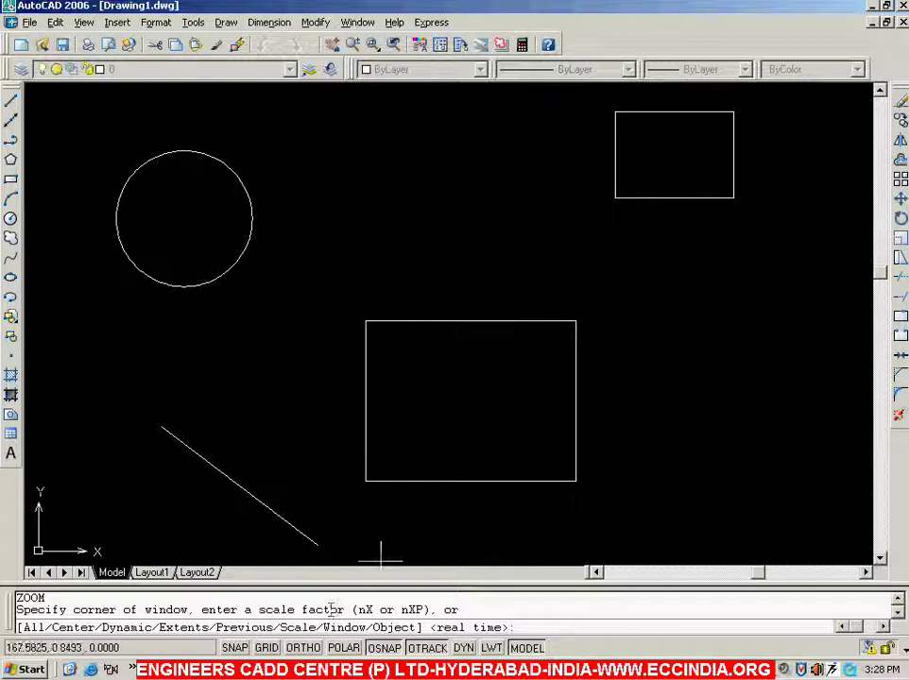
pyautogui.write('W')
pyautogui.press('Return')
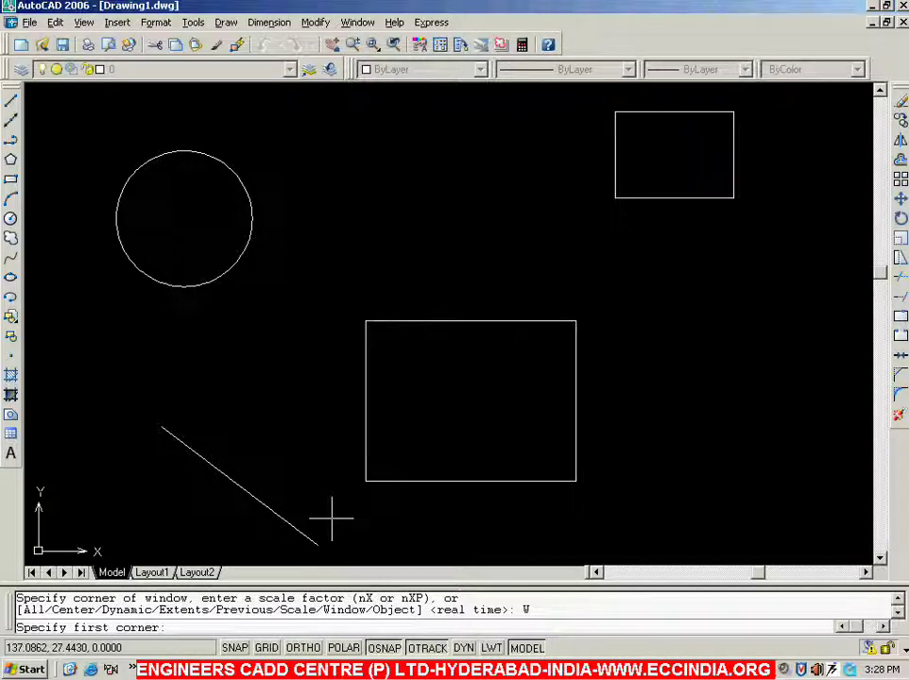
pyautogui.click(97, 140)
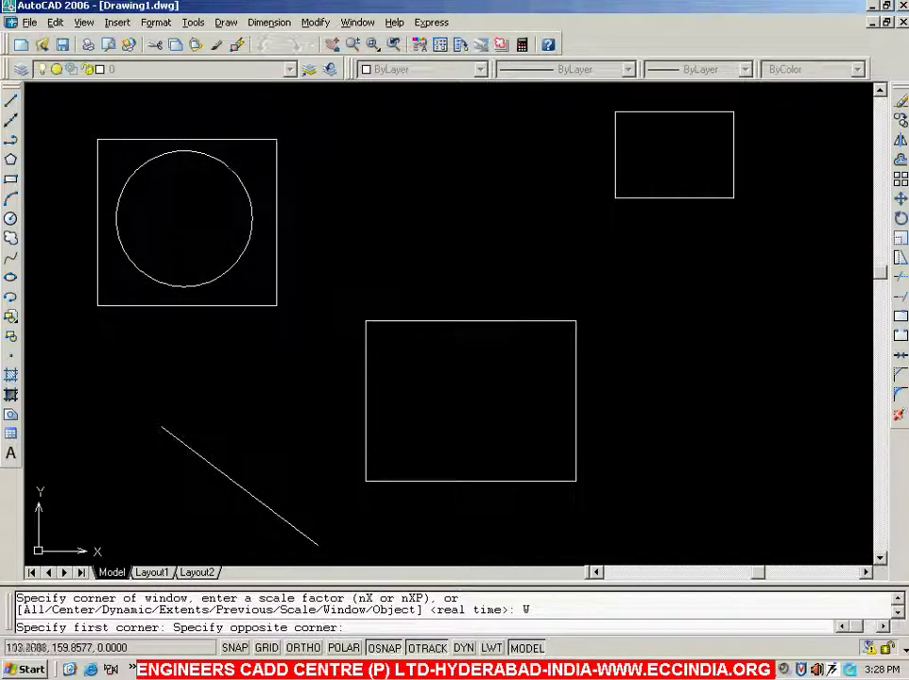
pyautogui.click(283, 301)
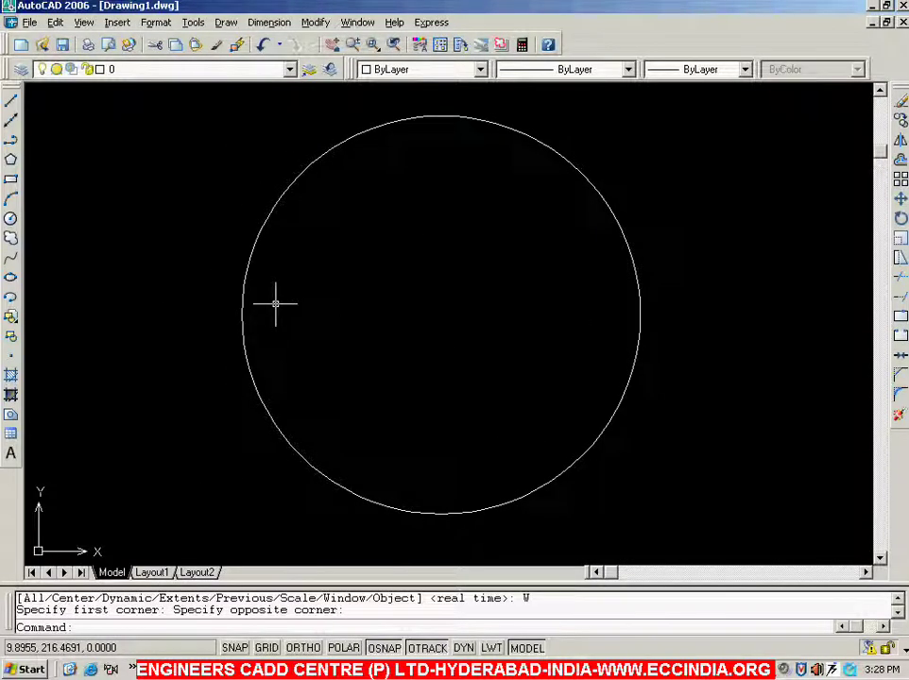
# Return from the circle close-up to the whole drawing using Zoom All.
pyautogui.write('z')
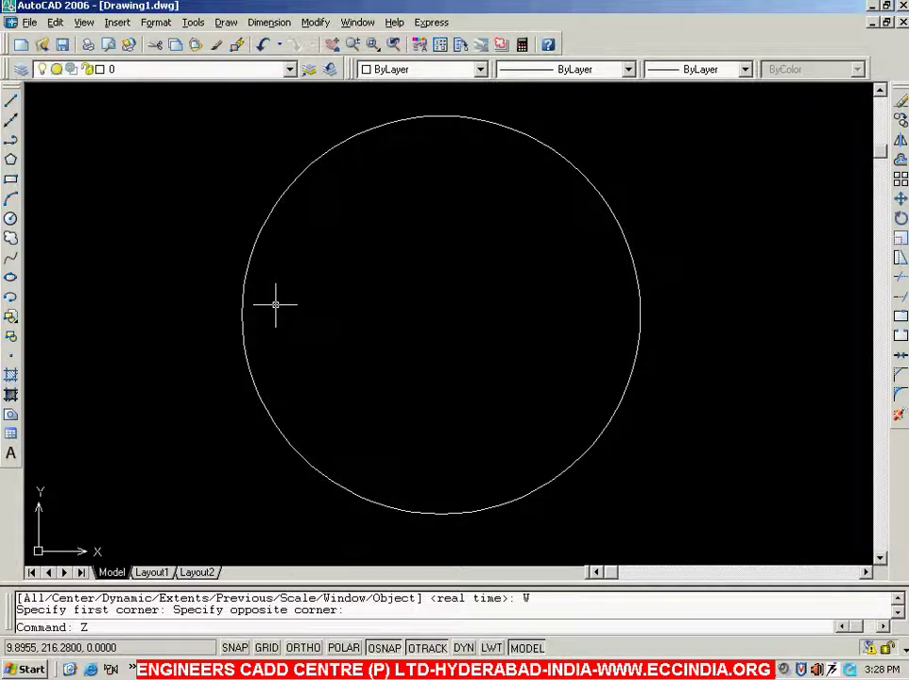
pyautogui.press('Return')
pyautogui.write('a')
pyautogui.press('Return')
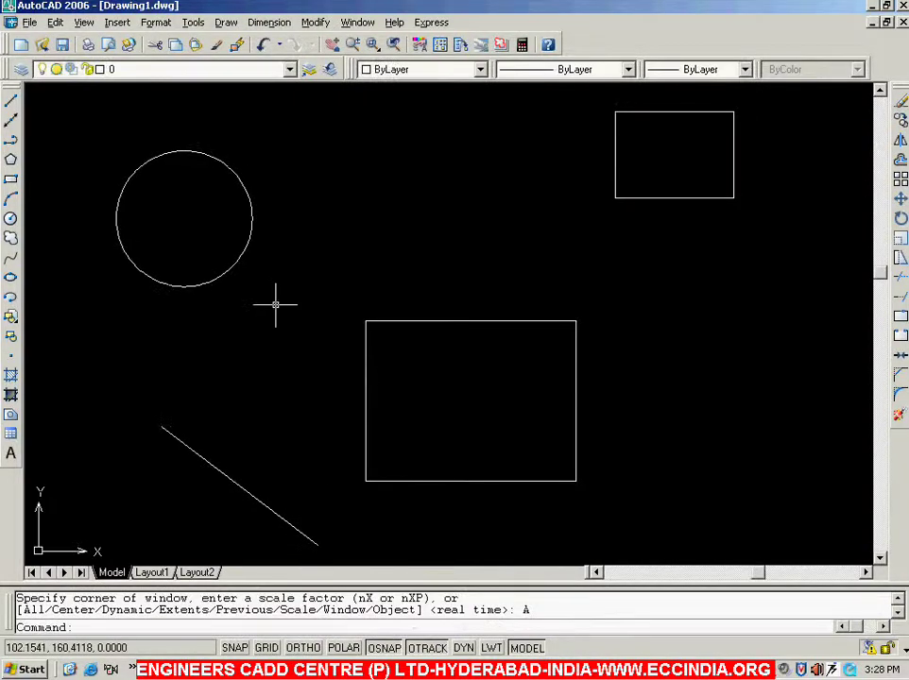
# Magnify the lower-left corner of the small rectangle with Zoom Window.
pyautogui.write('z')
pyautogui.press('Return')
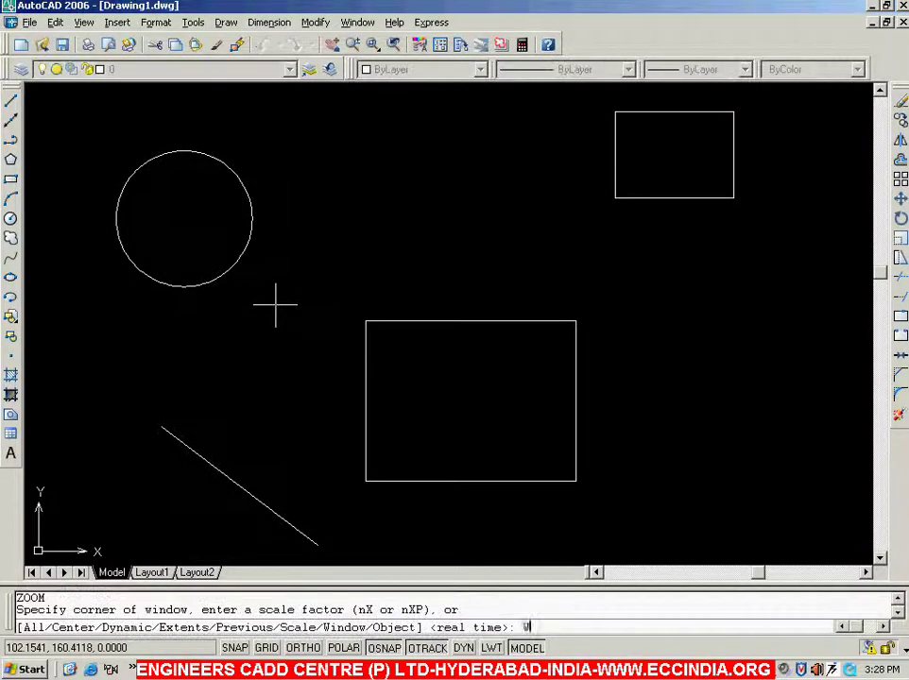
pyautogui.write('w')
pyautogui.press('Return')
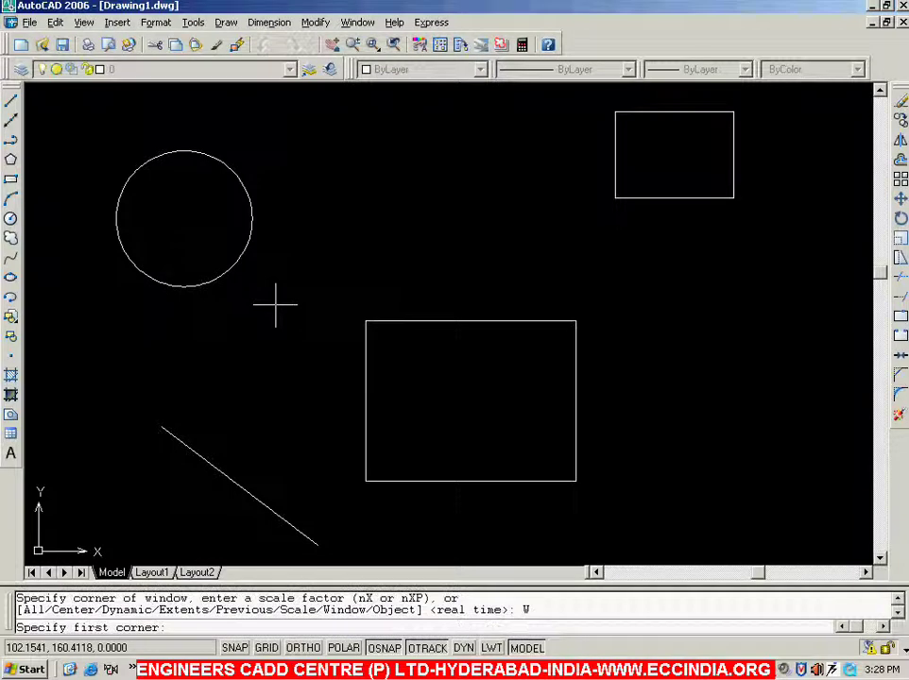
pyautogui.click(597, 176)
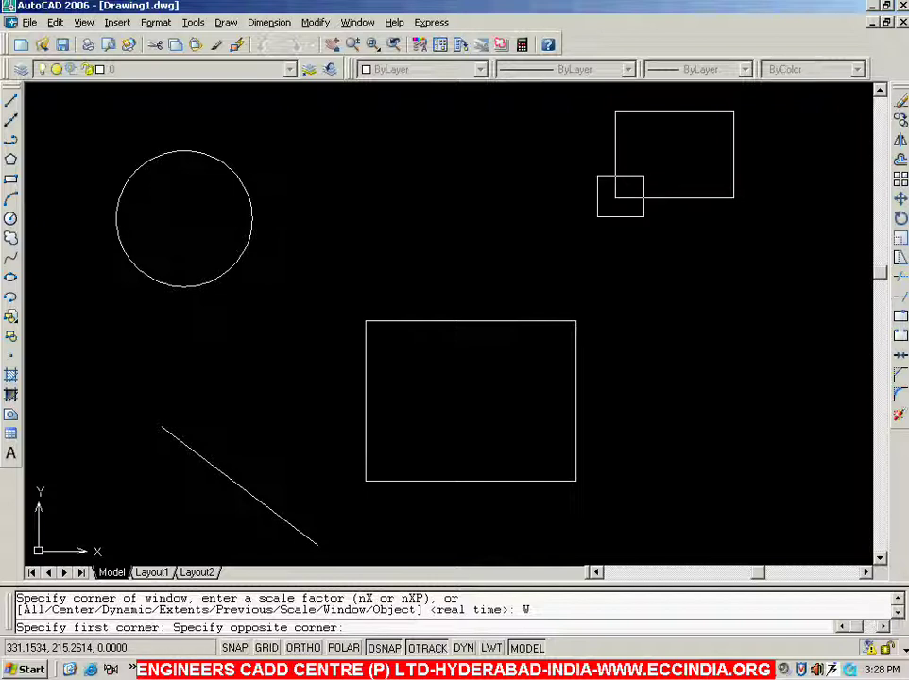
pyautogui.click(640, 217)
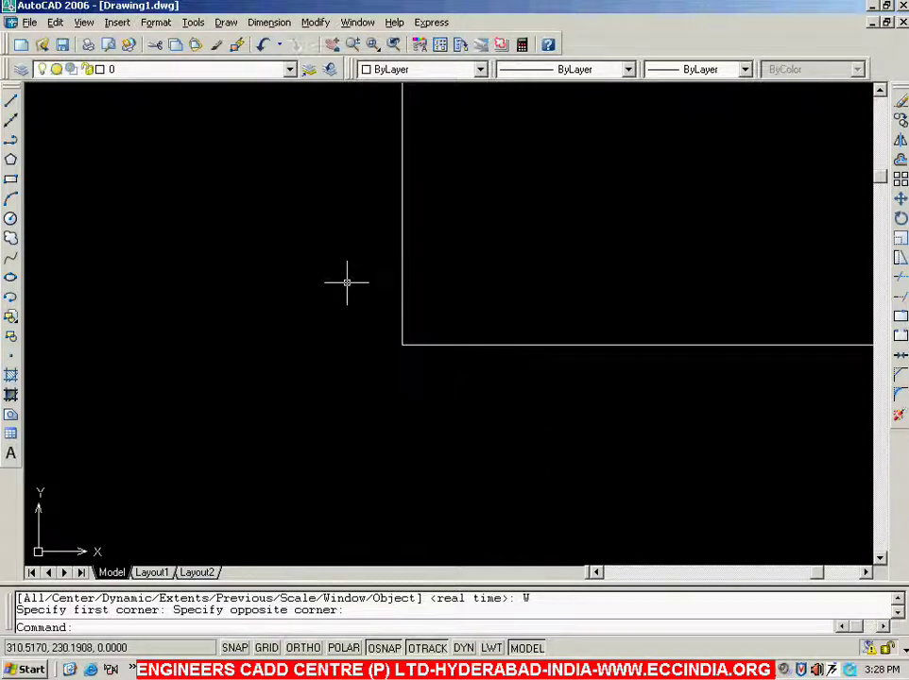
# Return from the rectangle corner close-up to the whole drawing using Zoom All.
pyautogui.write('z')
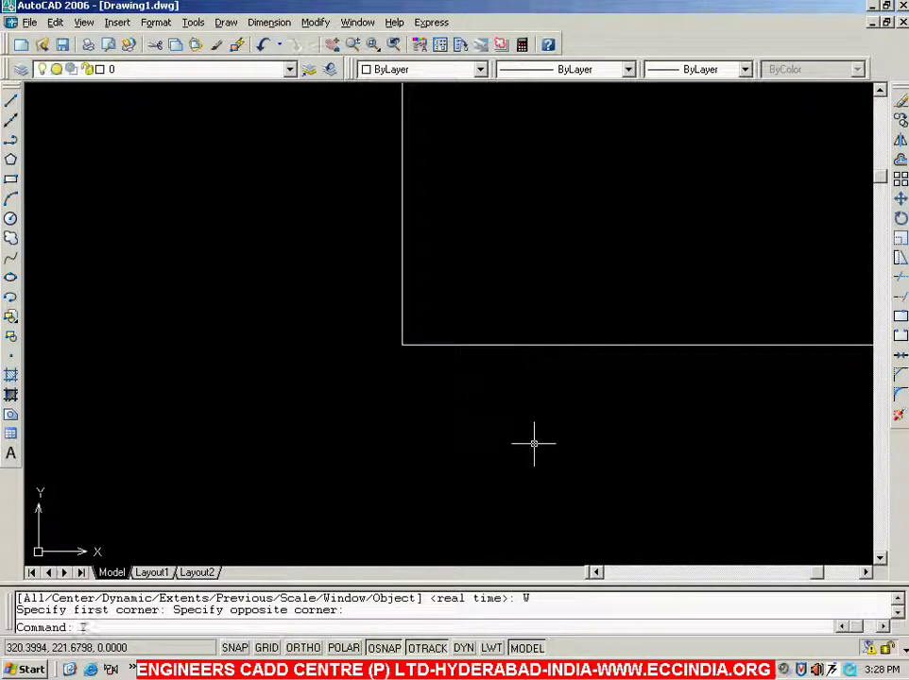
pyautogui.press('Return')
pyautogui.write('a')
pyautogui.press('Return')
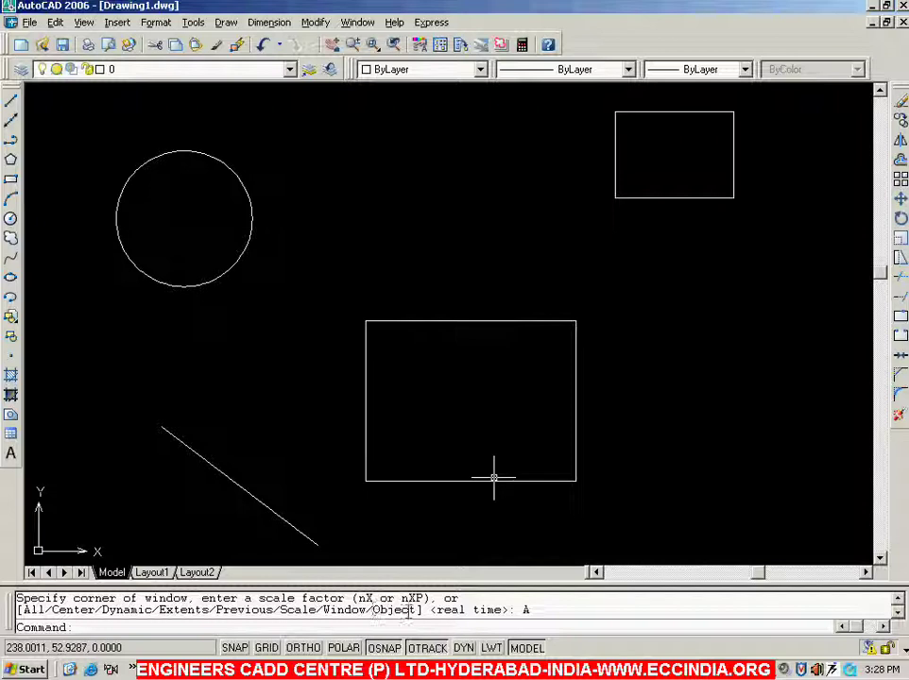
# Fit the diagonal line to the view with Zoom Object.
pyautogui.write('Z')
pyautogui.press('Return')
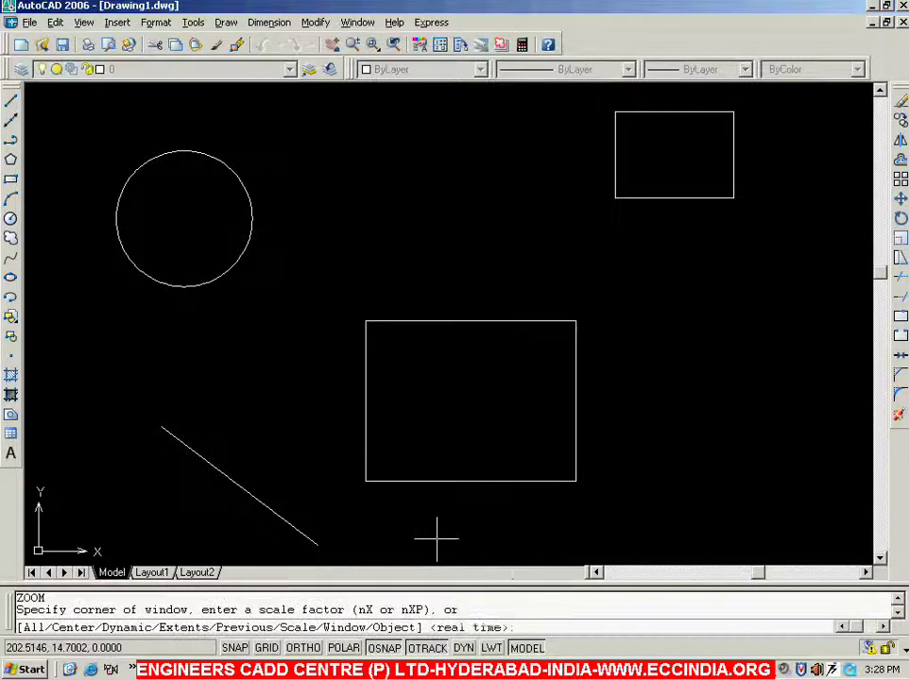
pyautogui.write('0')
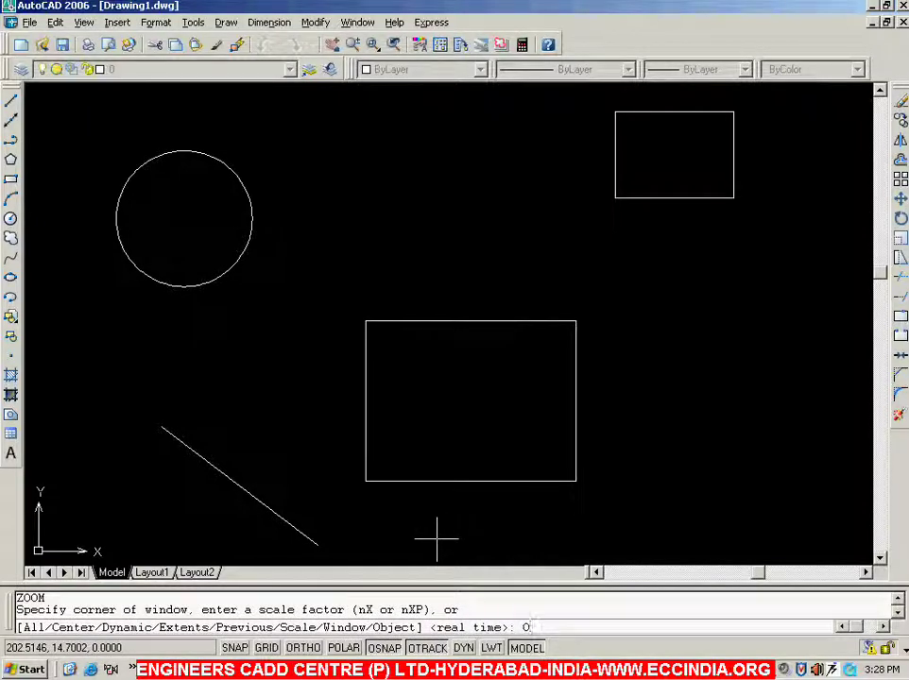
pyautogui.press('Return')
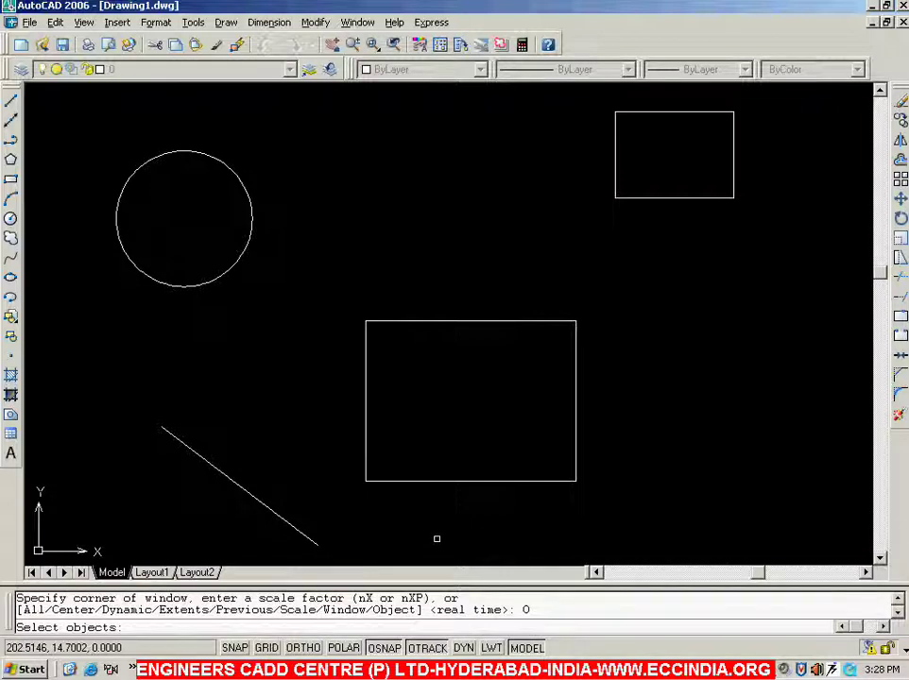
pyautogui.click(287, 521)
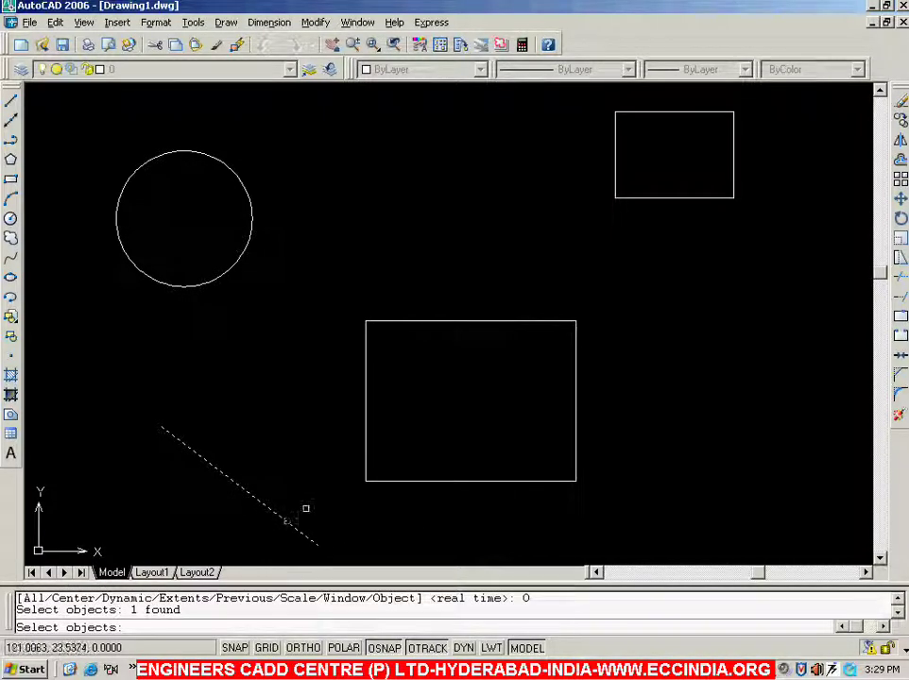
pyautogui.press('Return')
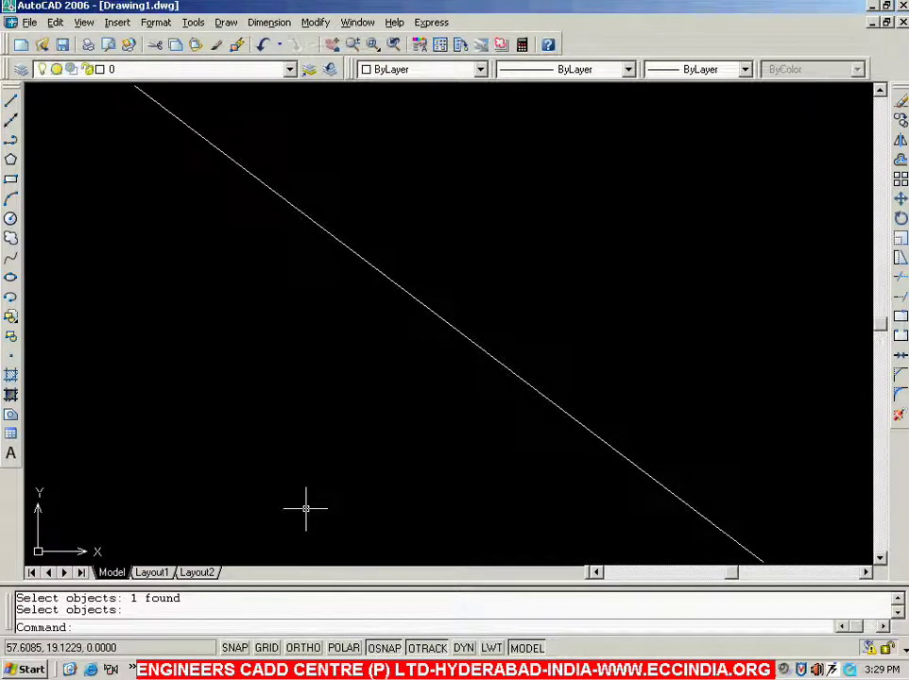
# Return from the diagonal line close-up to the whole drawing using Zoom All.
pyautogui.write('z')
pyautogui.press('Return')
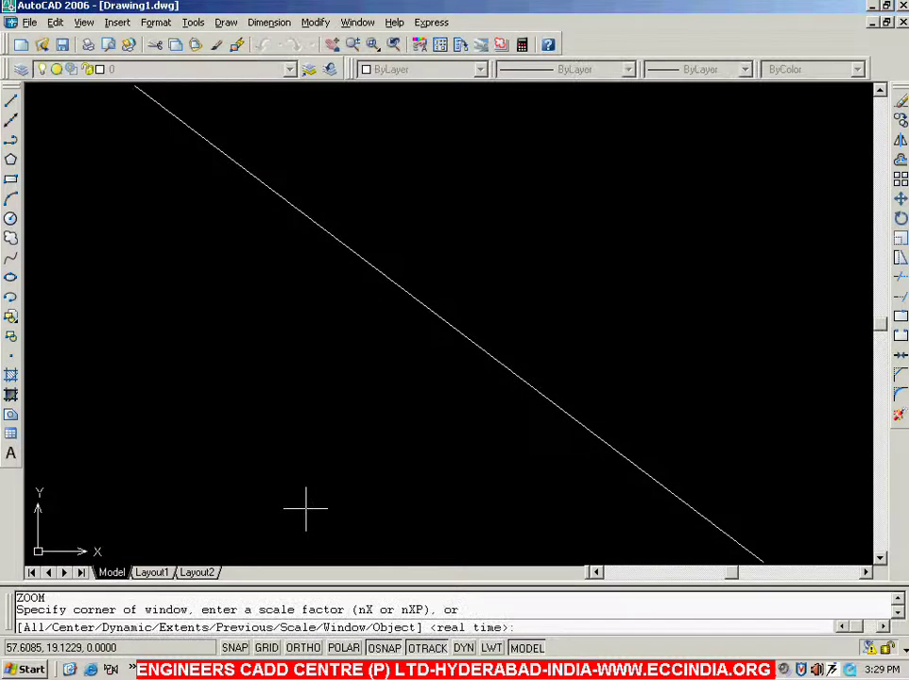
pyautogui.write('A')
pyautogui.press('Return')
# Fit the small upper rectangle to the view with Zoom Object.
pyautogui.write('z')
pyautogui.press('Return')
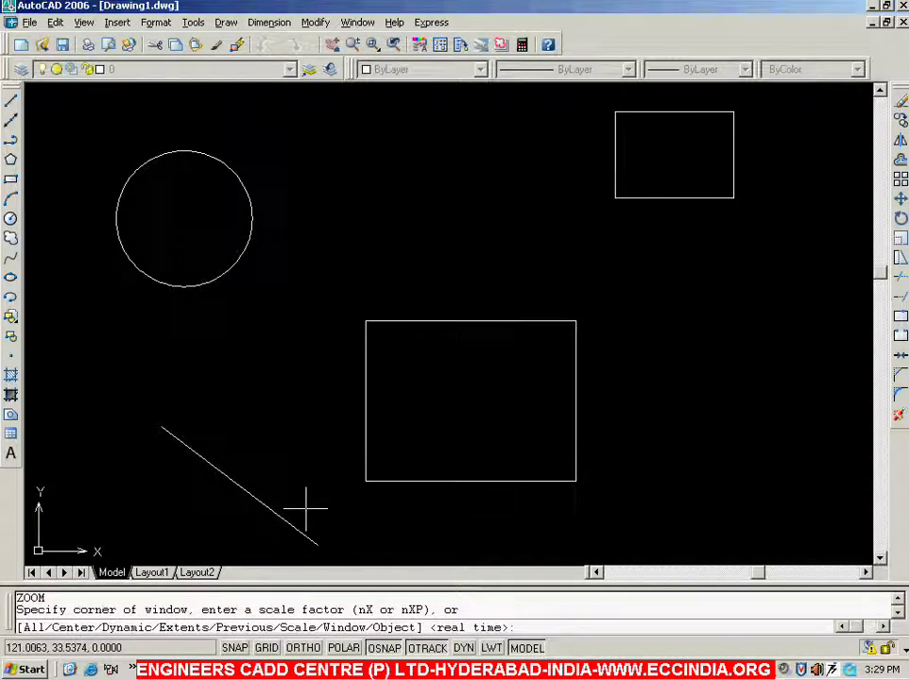
pyautogui.write('O')
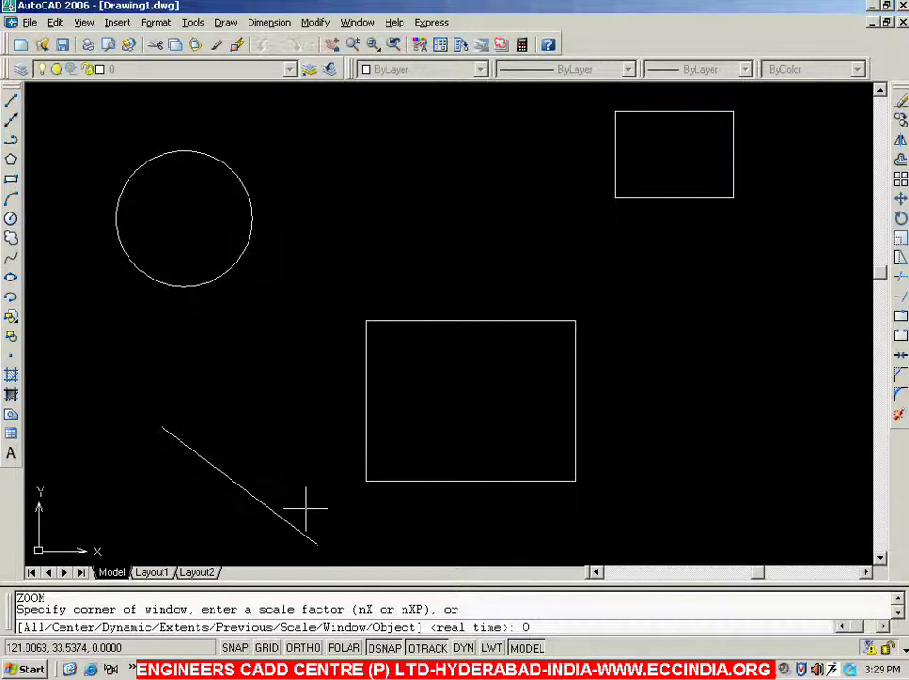
pyautogui.press('Return')
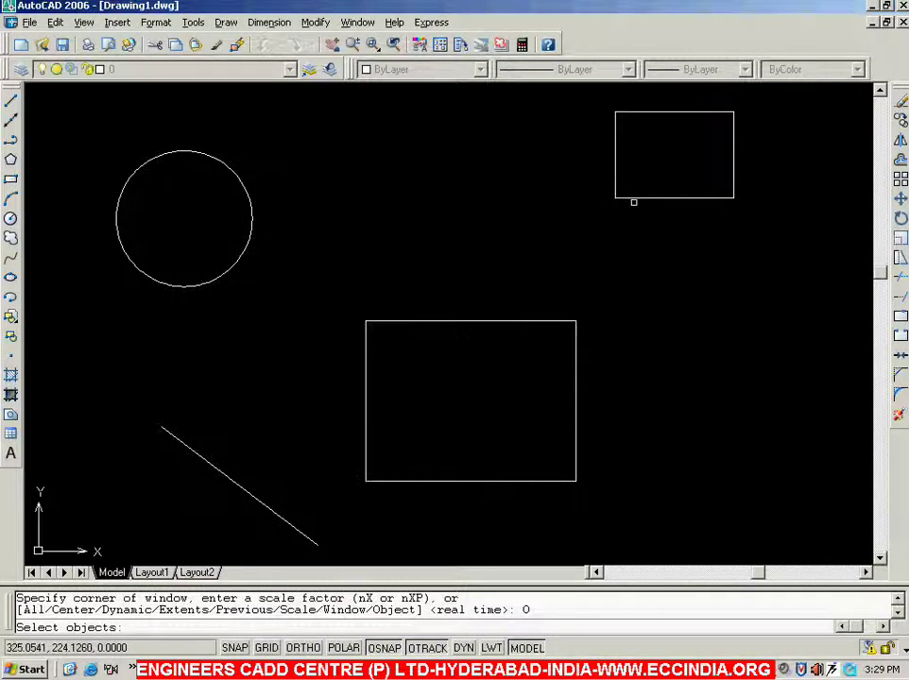
pyautogui.click(639, 198)
pyautogui.press('Return')
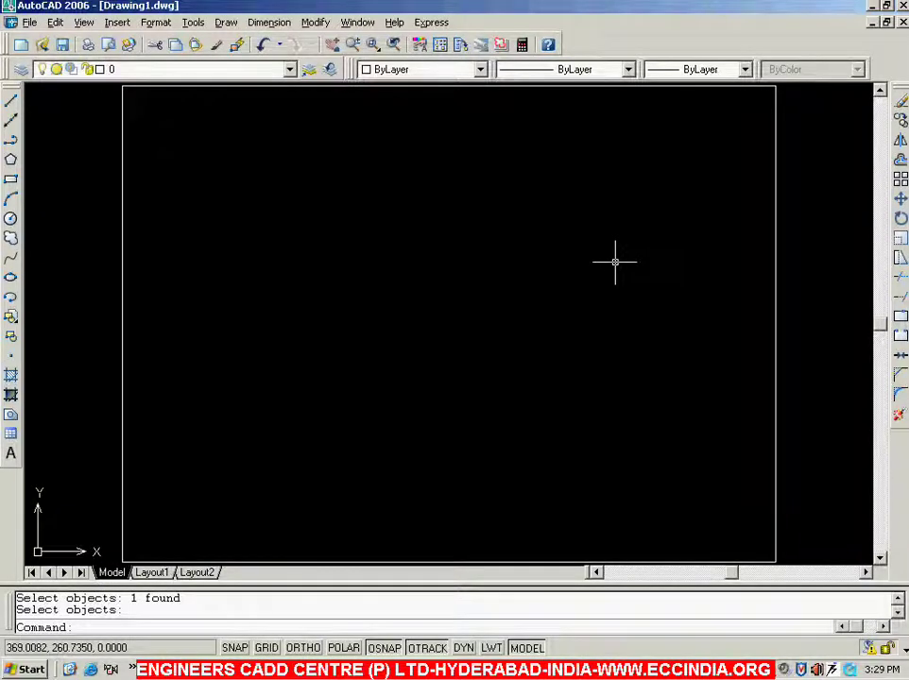
# Return from the small rectangle close-up to the whole drawing using Zoom All.
pyautogui.write('z')
pyautogui.press('Return')
pyautogui.write('a')
pyautogui.press('Return')
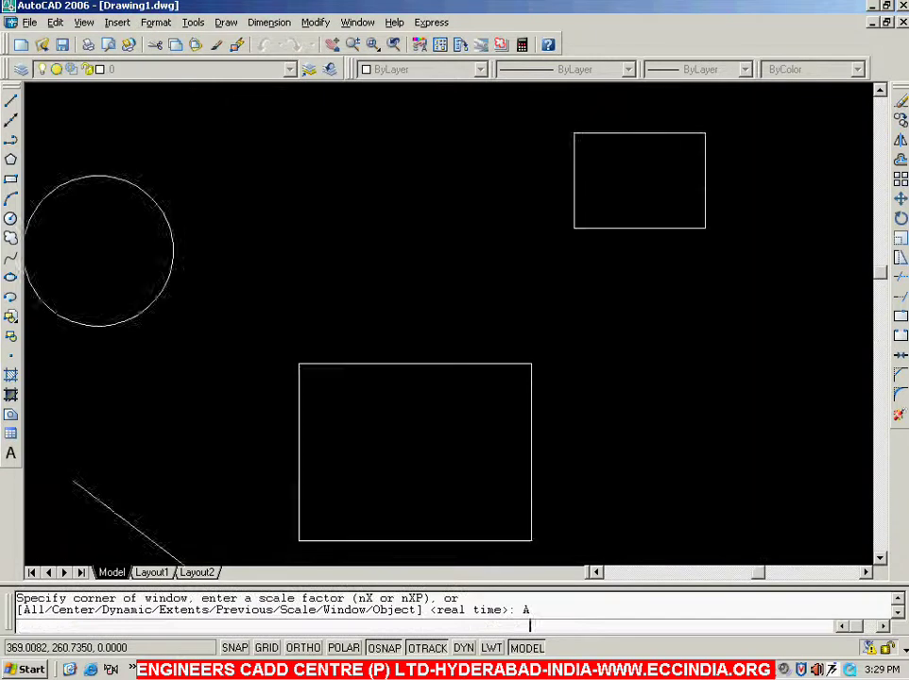
# Fit the large rectangle and the diagonal line together in the view with Zoom Object.
pyautogui.write('z')
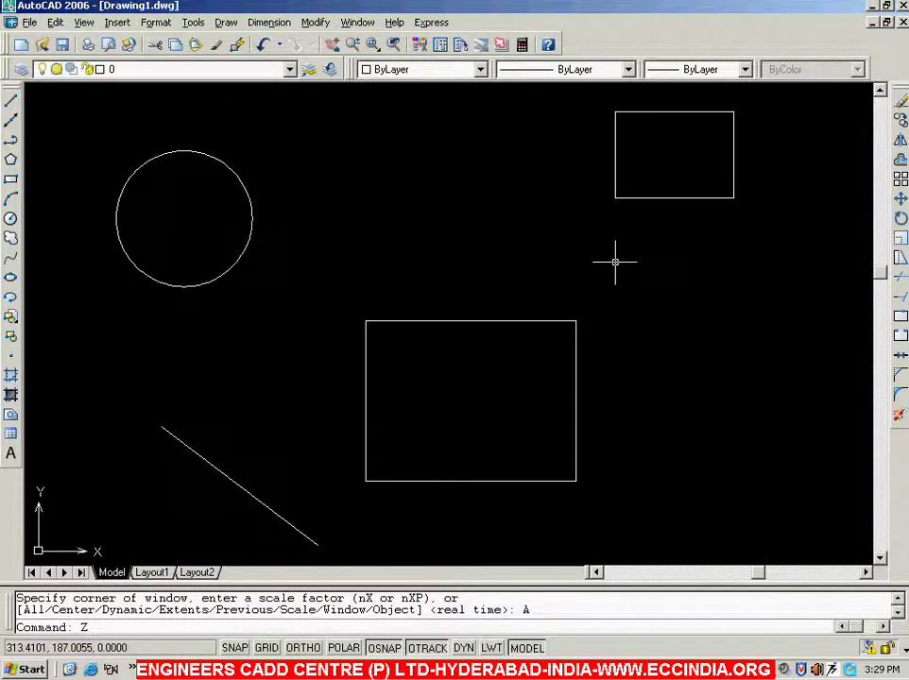
pyautogui.press('Return')
pyautogui.write('o')
pyautogui.press('Return')
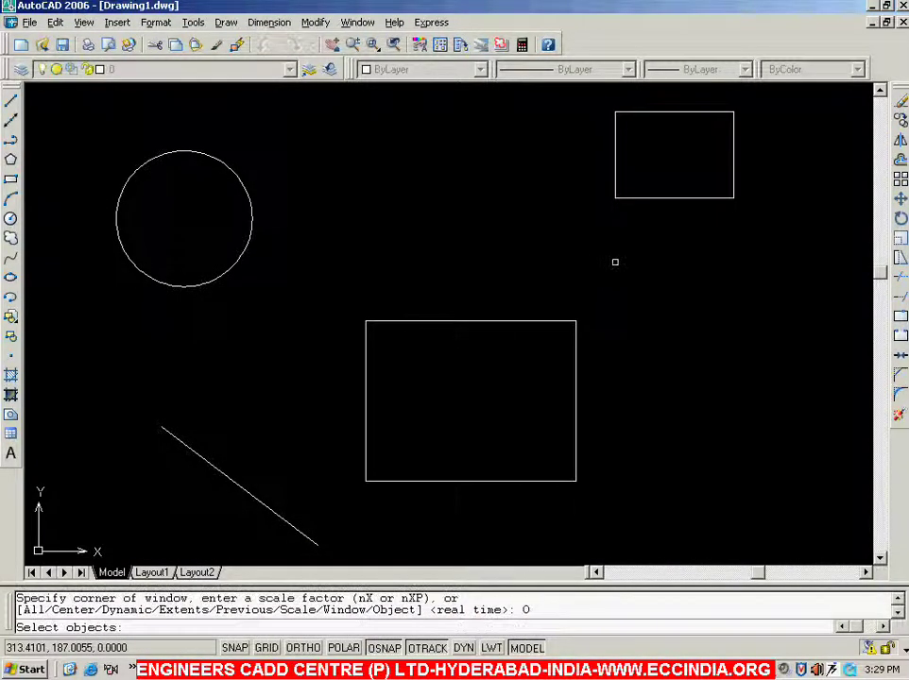
pyautogui.click(367, 360)
pyautogui.click(236, 482)
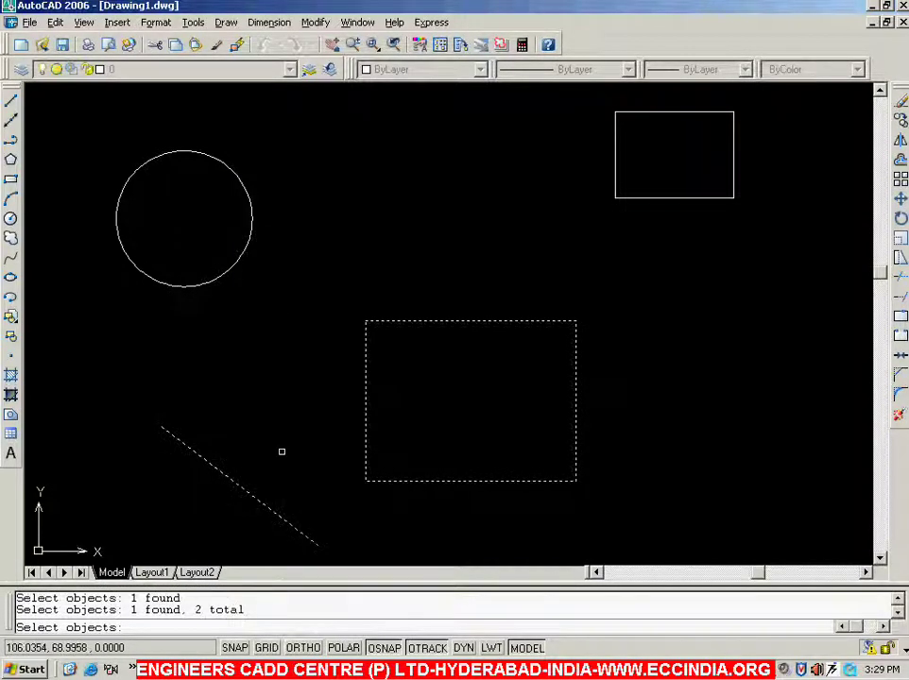
pyautogui.press('Return')
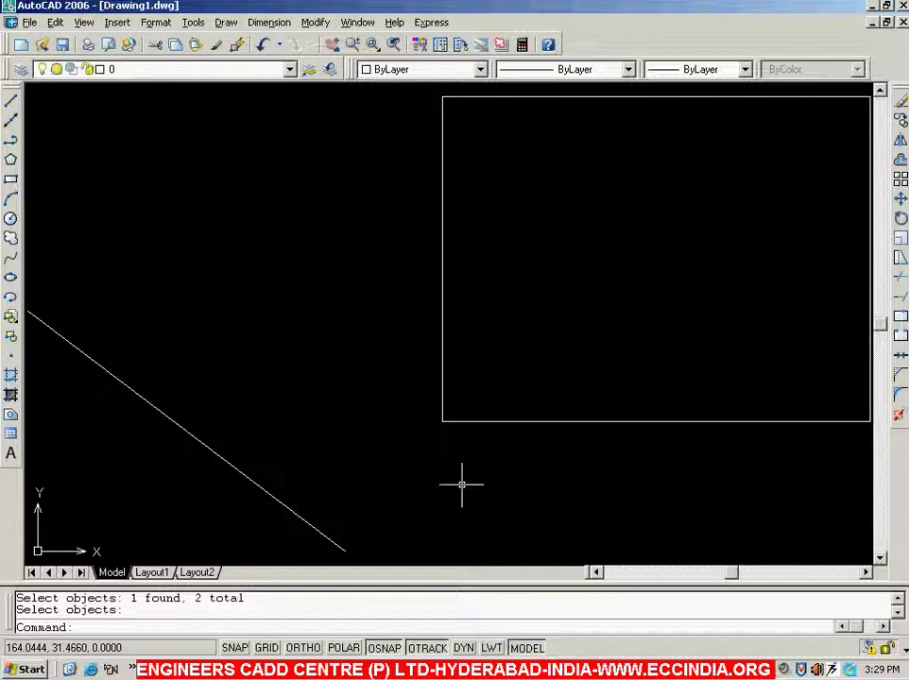
# Return from the two-object close-up to the whole drawing using Zoom All.
pyautogui.write('T')
pyautogui.press('Return')
pyautogui.write('A')
pyautogui.press('Return')
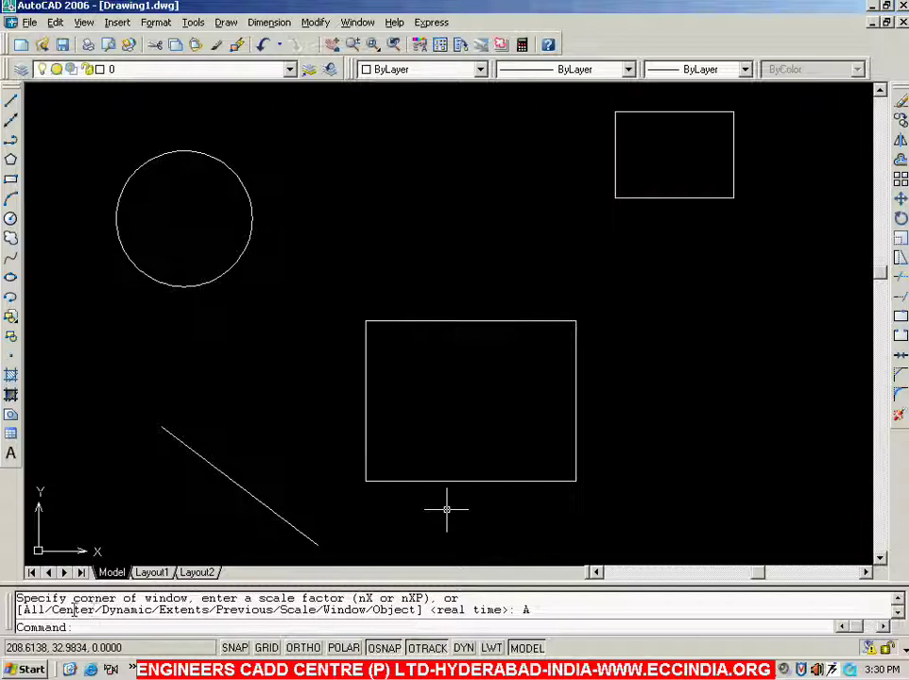
# Zoom in and out repeatedly with the real-time Zoom option, ending with all four shapes in view, and exit the command.
pyautogui.write('Z')
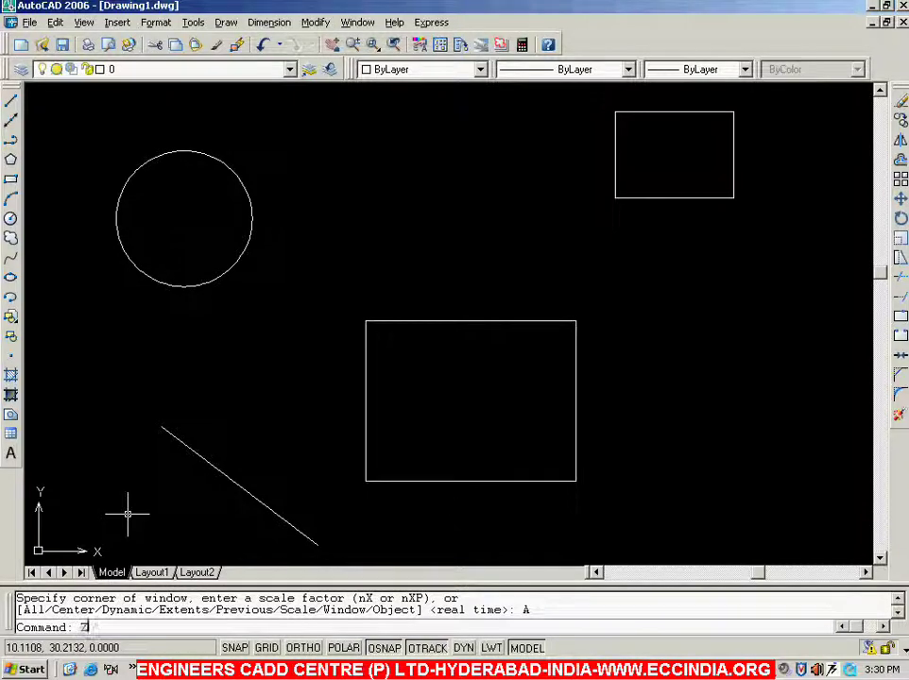
pyautogui.press('Return')
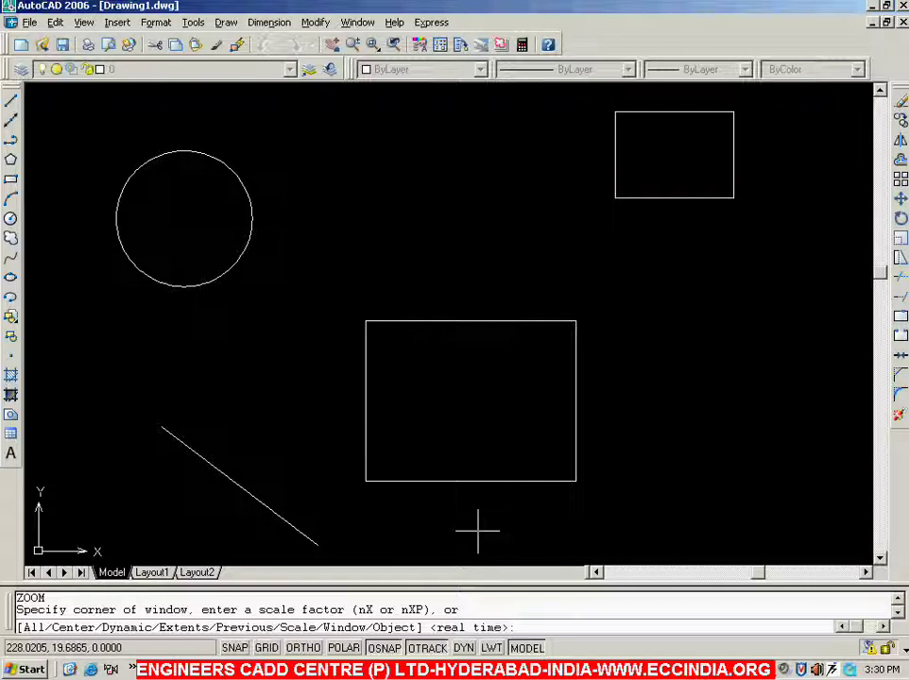
pyautogui.press('Return')
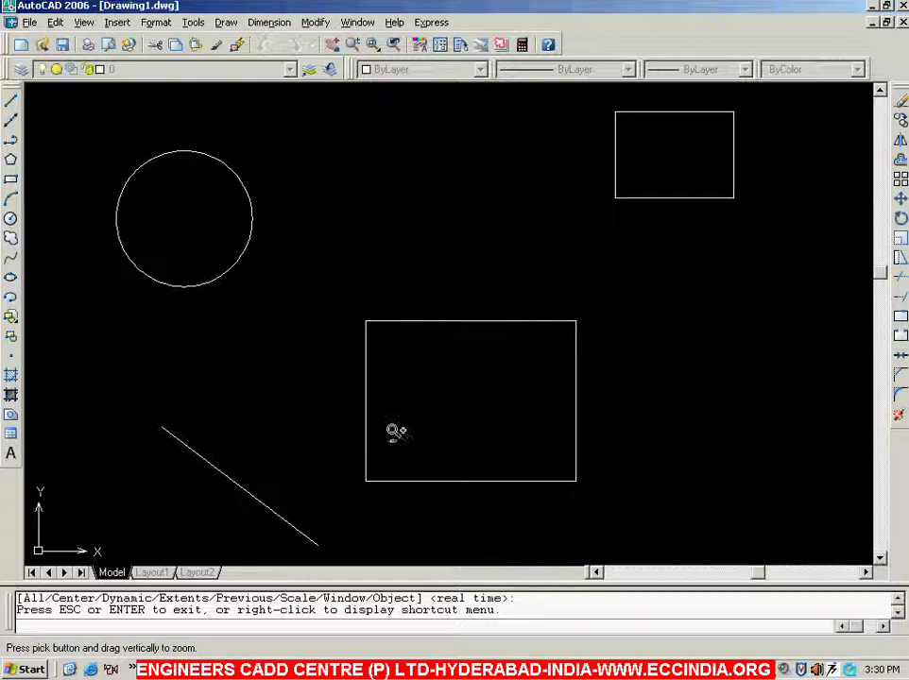
pyautogui.moveTo(377, 460)
pyautogui.mouseDown()
pyautogui.moveTo(460, 342)
pyautogui.moveTo(399, 425)
pyautogui.moveTo(471, 344)
pyautogui.moveTo(360, 473)
pyautogui.moveTo(475, 397)
pyautogui.mouseUp()
pyautogui.moveTo(486, 378); pyautogui.dragTo(394, 500)
pyautogui.moveTo(484, 319); pyautogui.dragTo(440, 450)
pyautogui.moveTo(482, 362); pyautogui.dragTo(440, 435)
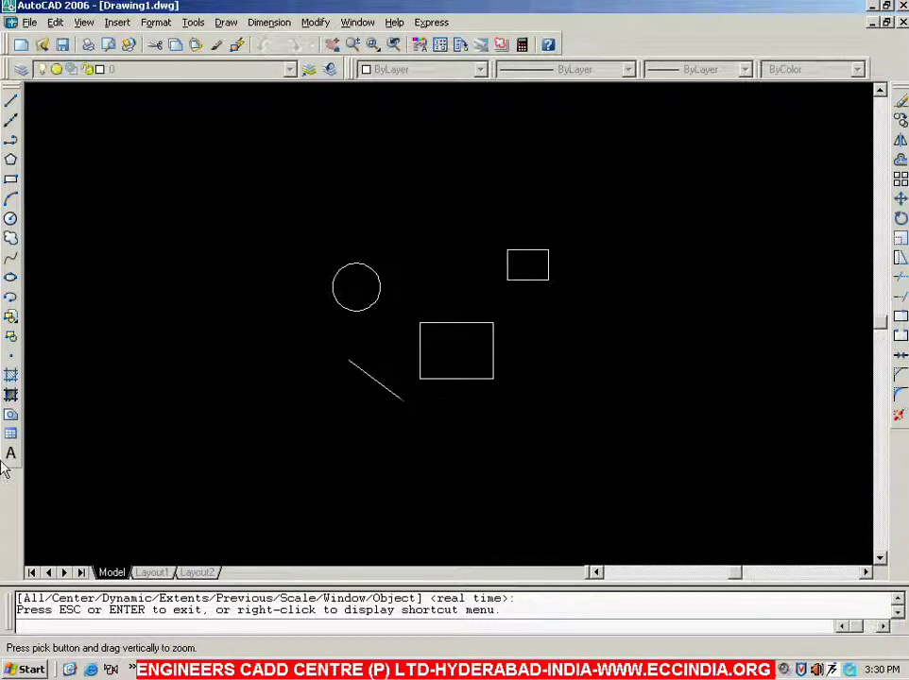
pyautogui.moveTo(409, 379); pyautogui.dragTo(550, 240)
pyautogui.moveTo(367, 468); pyautogui.dragTo(554, 270)
pyautogui.moveTo(339, 483); pyautogui.dragTo(364, 484)
pyautogui.moveTo(521, 307); pyautogui.dragTo(370, 463)
pyautogui.moveTo(533, 265); pyautogui.dragTo(441, 372)
pyautogui.moveTo(401, 442); pyautogui.dragTo(405, 411)
pyautogui.moveTo(608, 264)
pyautogui.mouseDown()
pyautogui.moveTo(413, 411)
pyautogui.moveTo(436, 405)
pyautogui.moveTo(391, 470)
pyautogui.moveTo(357, 552)
pyautogui.moveTo(539, 306)
pyautogui.moveTo(637, 215)
pyautogui.moveTo(556, 299)
pyautogui.moveTo(363, 550)
pyautogui.moveTo(535, 328)
pyautogui.moveTo(386, 511)
pyautogui.moveTo(508, 381)
pyautogui.moveTo(402, 519)
pyautogui.moveTo(450, 477)
pyautogui.moveTo(450, 491)
pyautogui.mouseUp()
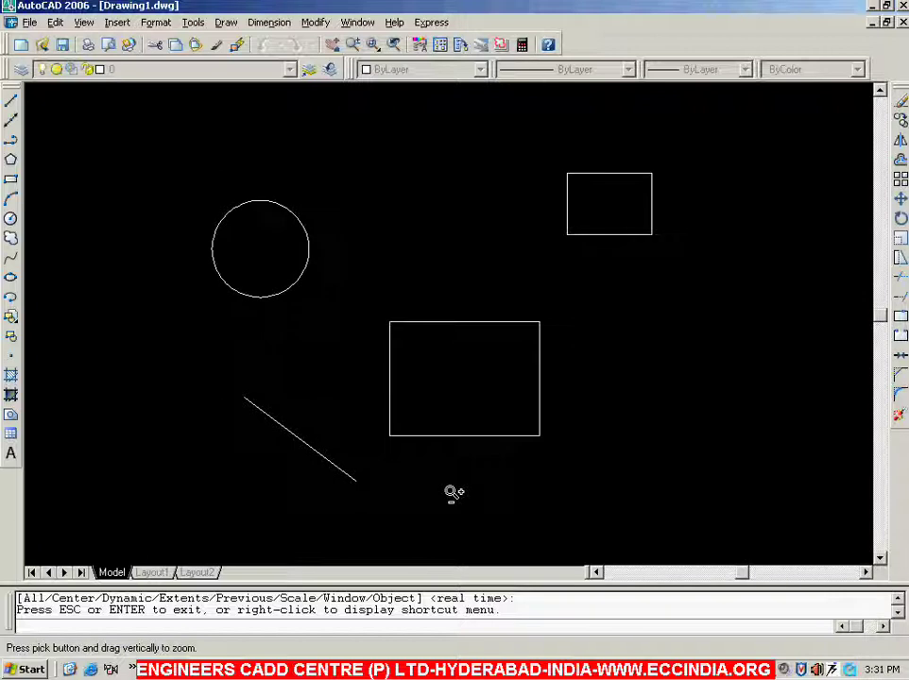
pyautogui.press('Escape')
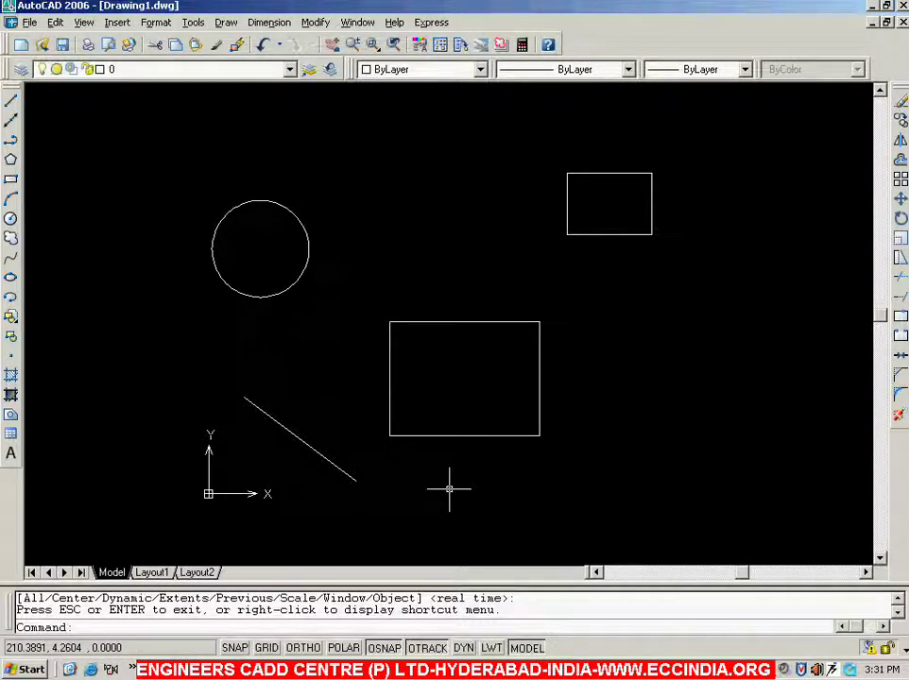